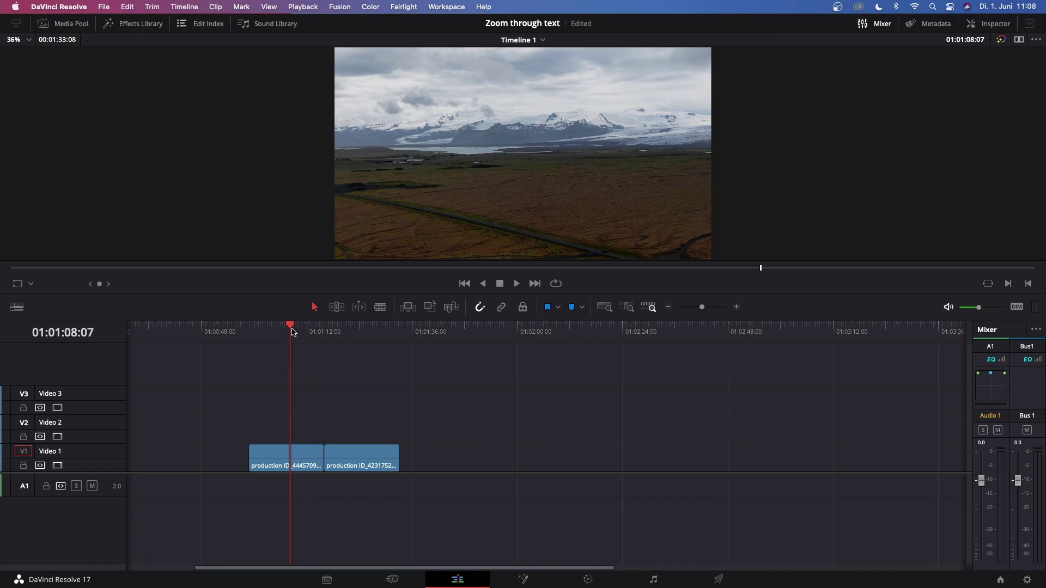
Step: Show the Effects Library titles, select the first V1 clip and park at 01:01:05:11
{"action": "left_click", "coordinate": [60, 25]}
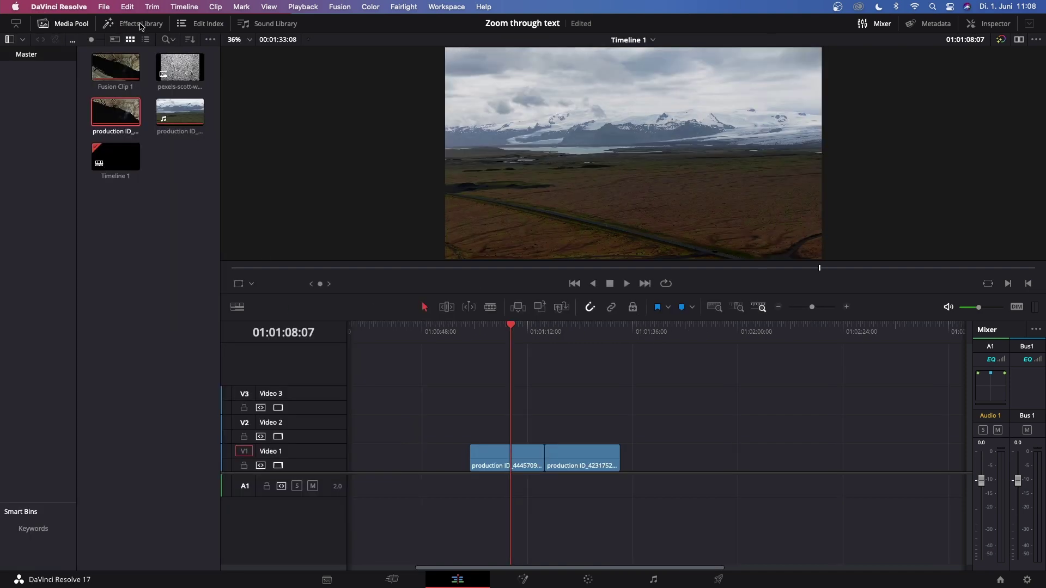
{"action": "left_click", "coordinate": [139, 24]}
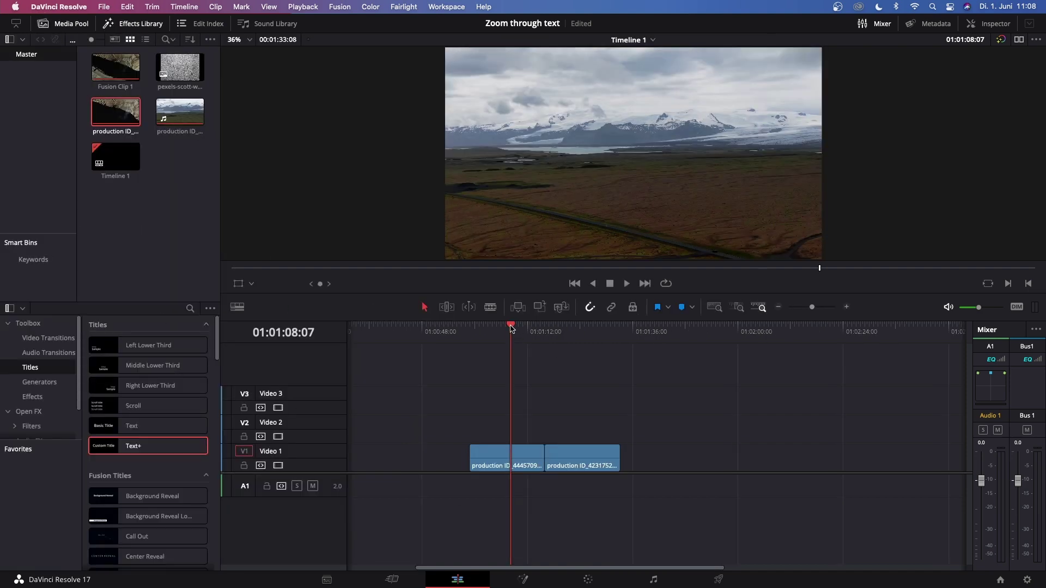
{"action": "mouse_move", "coordinate": [511, 328]}
{"action": "left_mouse_down"}
{"action": "mouse_move", "coordinate": [483, 331]}
{"action": "mouse_move", "coordinate": [588, 331]}
{"action": "mouse_move", "coordinate": [515, 331]}
{"action": "mouse_move", "coordinate": [582, 332]}
{"action": "mouse_move", "coordinate": [510, 342]}
{"action": "mouse_move", "coordinate": [508, 371]}
{"action": "mouse_move", "coordinate": [493, 333]}
{"action": "mouse_move", "coordinate": [482, 332]}
{"action": "mouse_move", "coordinate": [585, 339]}
{"action": "mouse_move", "coordinate": [512, 340]}
{"action": "left_mouse_up"}
{"action": "left_click", "coordinate": [524, 455]}
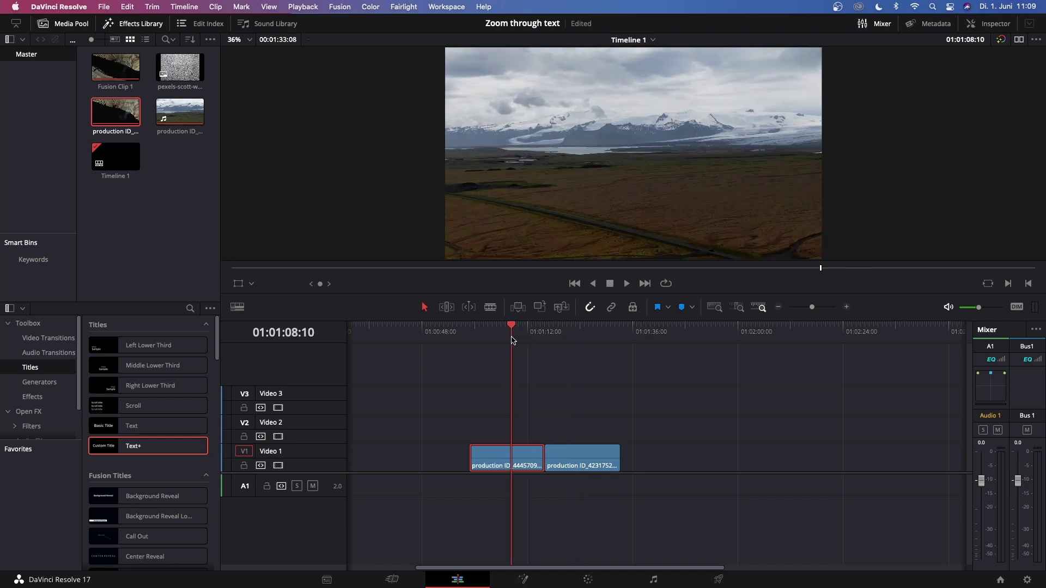
{"action": "left_click_drag", "start_coordinate": [515, 329], "coordinate": [499, 329]}
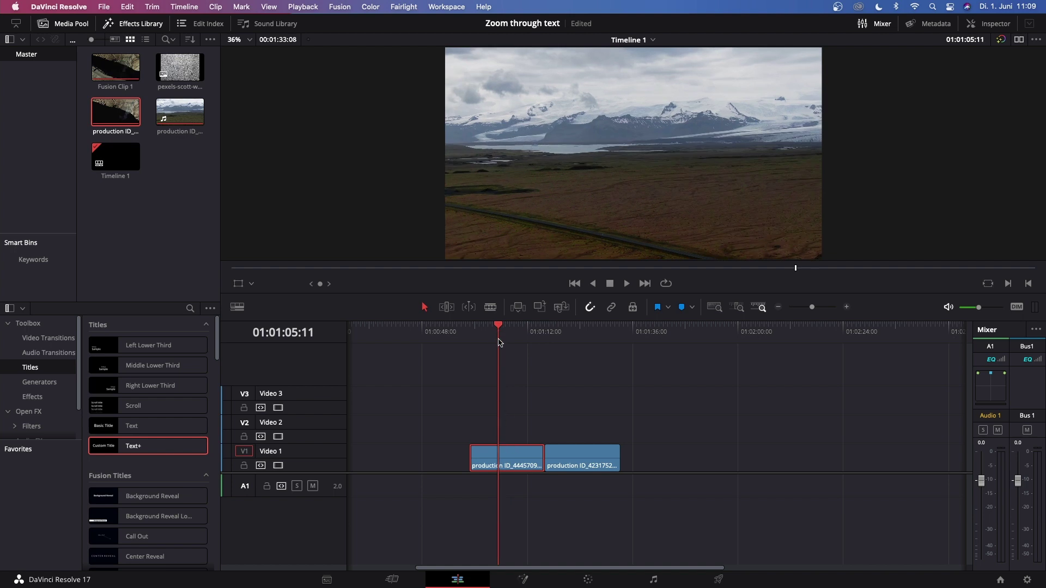
Step: Apply Reverse Segment to the first V1 clip for -100% speed, then deselect it
{"action": "key", "text": "space"}
{"action": "key", "text": "space"}
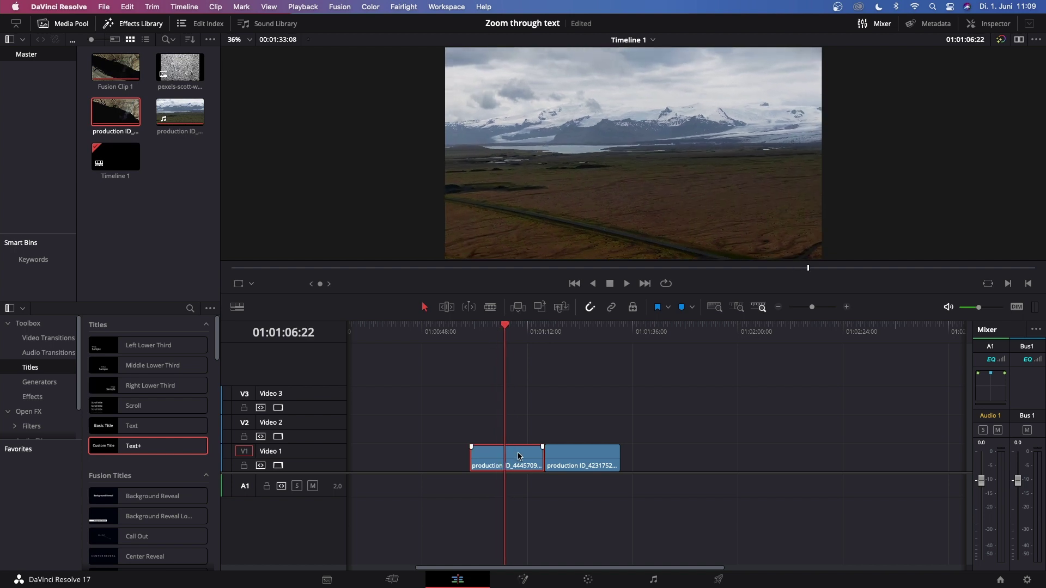
{"action": "key", "text": "j"}
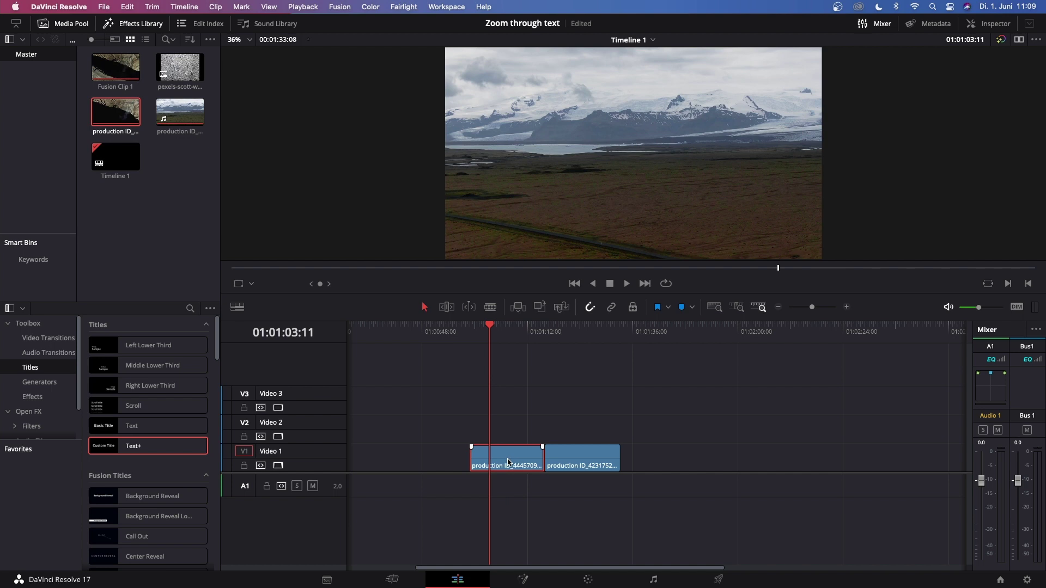
{"action": "key", "text": "super+r"}
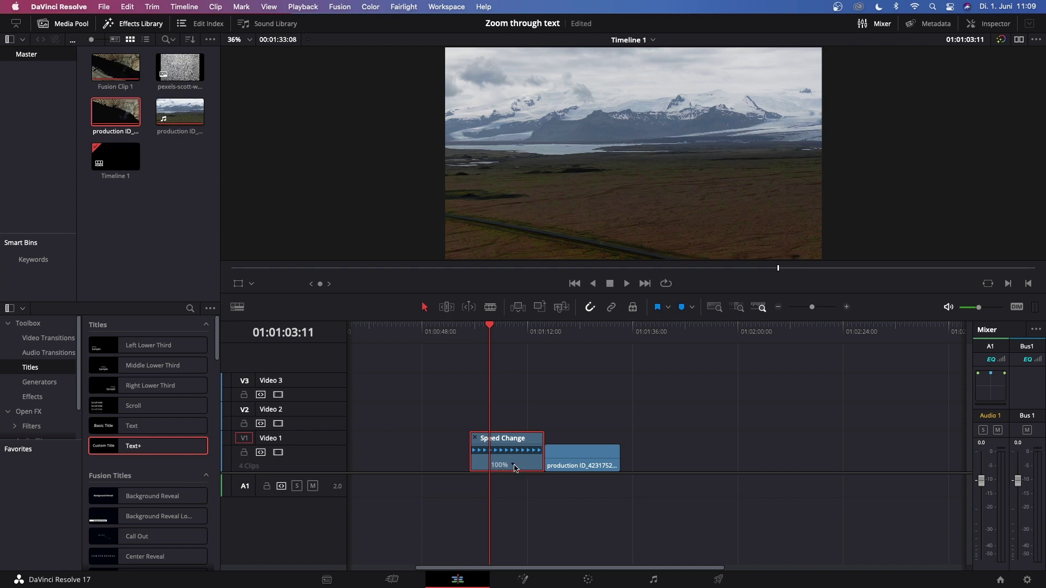
{"action": "left_click", "coordinate": [514, 465]}
{"action": "left_click", "coordinate": [550, 534]}
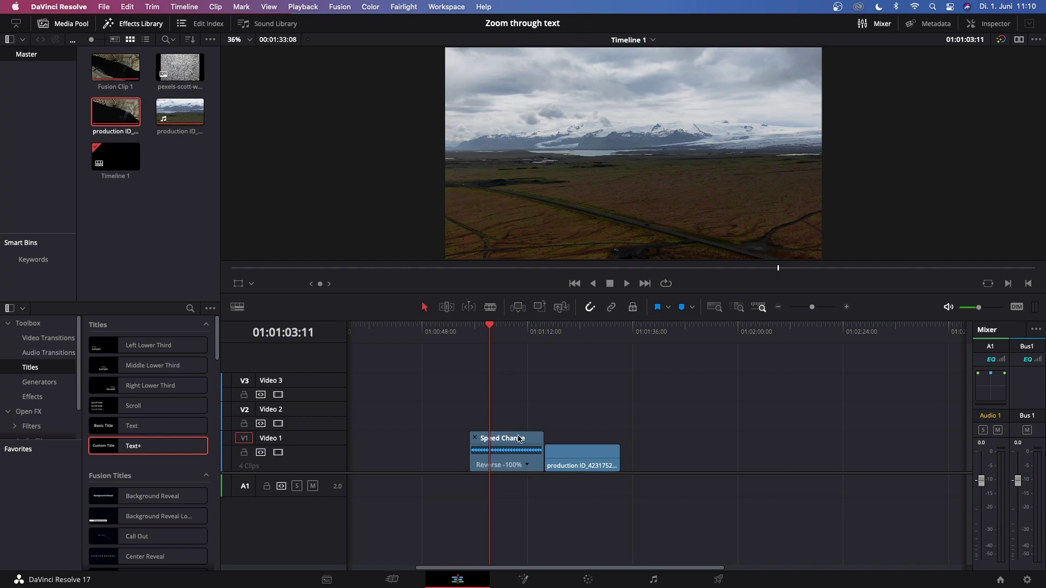
{"action": "key", "text": "ctrl+r"}
{"action": "left_click_drag", "start_coordinate": [469, 327], "coordinate": [495, 328]}
{"action": "left_click", "coordinate": [494, 389]}
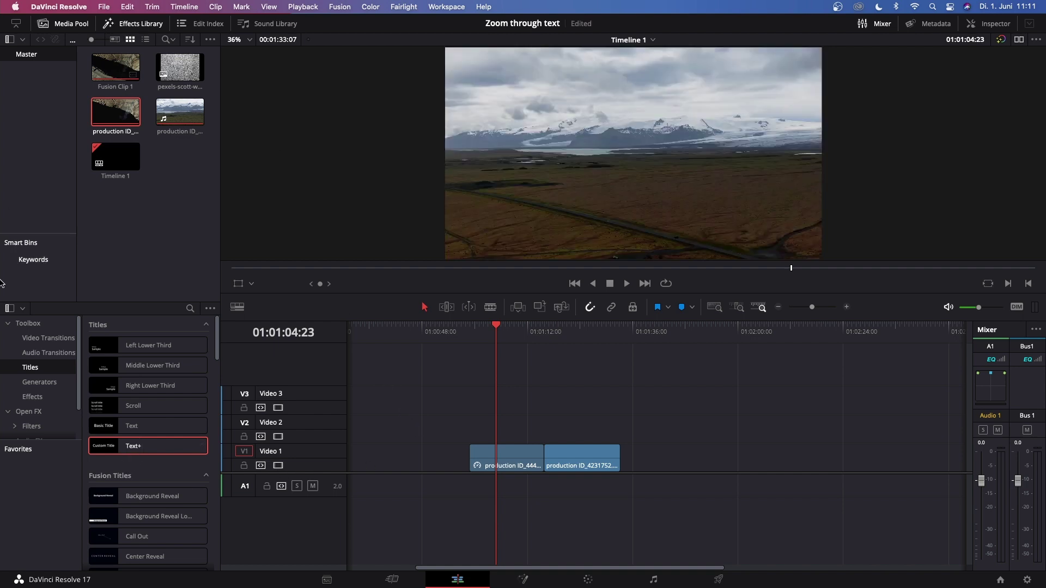
Step: Place a Text+ title on Video 2 above the first clip and select it
{"action": "left_click", "coordinate": [131, 453]}
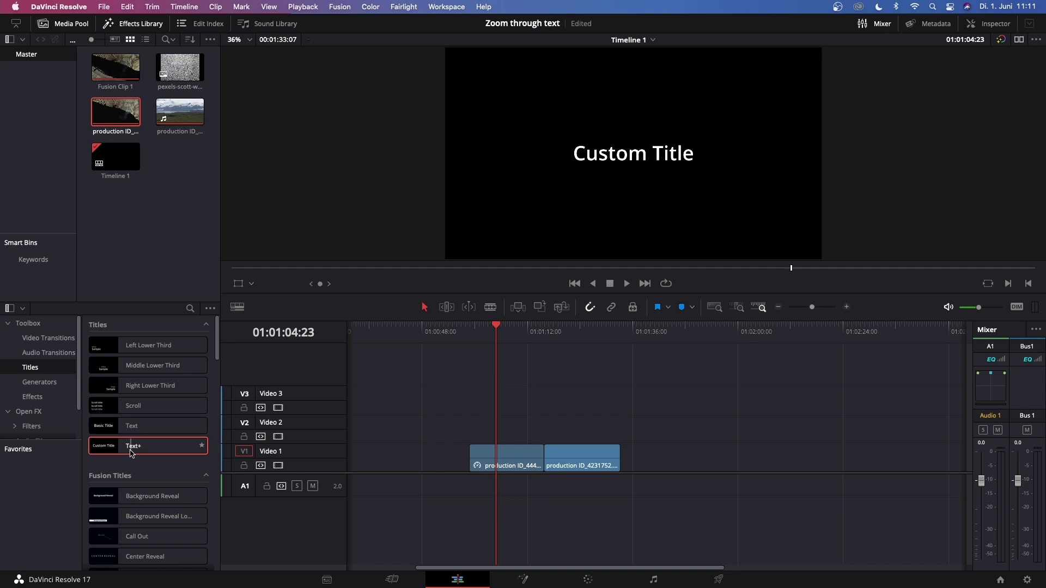
{"action": "left_click_drag", "start_coordinate": [134, 450], "coordinate": [540, 434]}
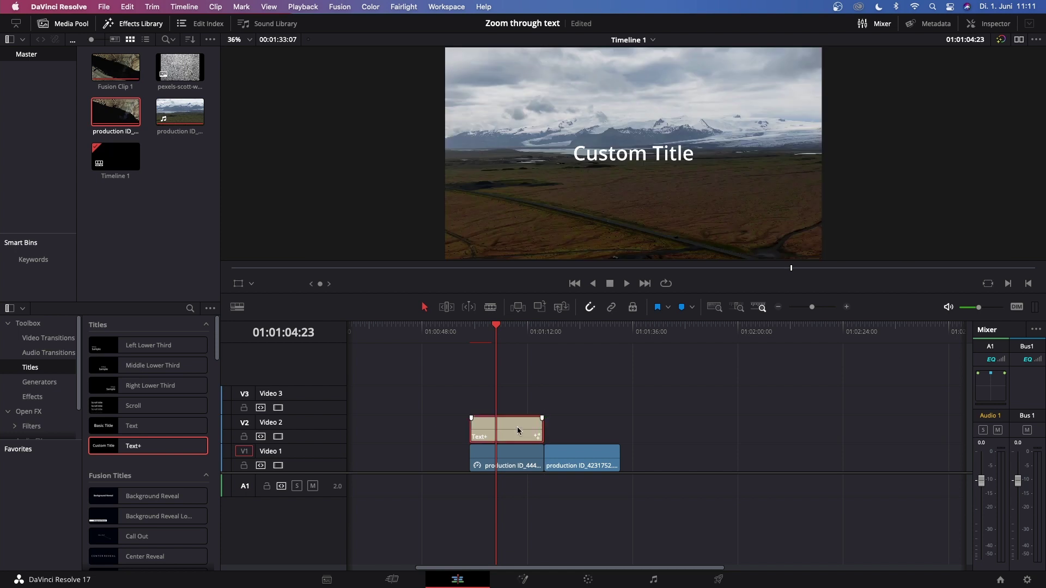
{"action": "left_click", "coordinate": [518, 427]}
{"action": "left_click", "coordinate": [500, 330]}
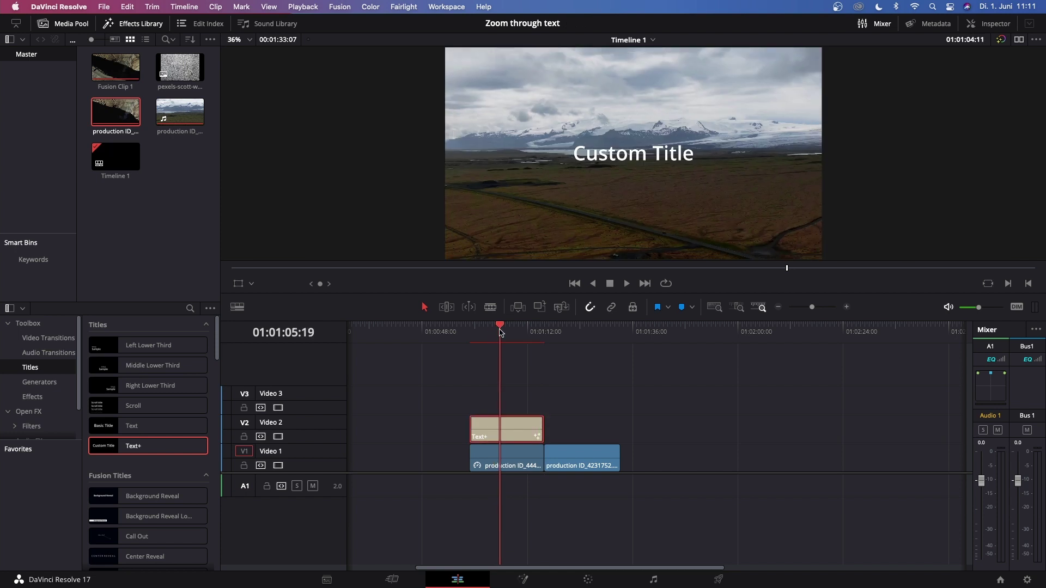
Step: In the Inspector, change the title text to ICELAND in Montserrat Bold
{"action": "left_click", "coordinate": [991, 26]}
{"action": "scroll", "coordinate": [926, 129], "scroll_direction": "up", "scroll_amount": 2}
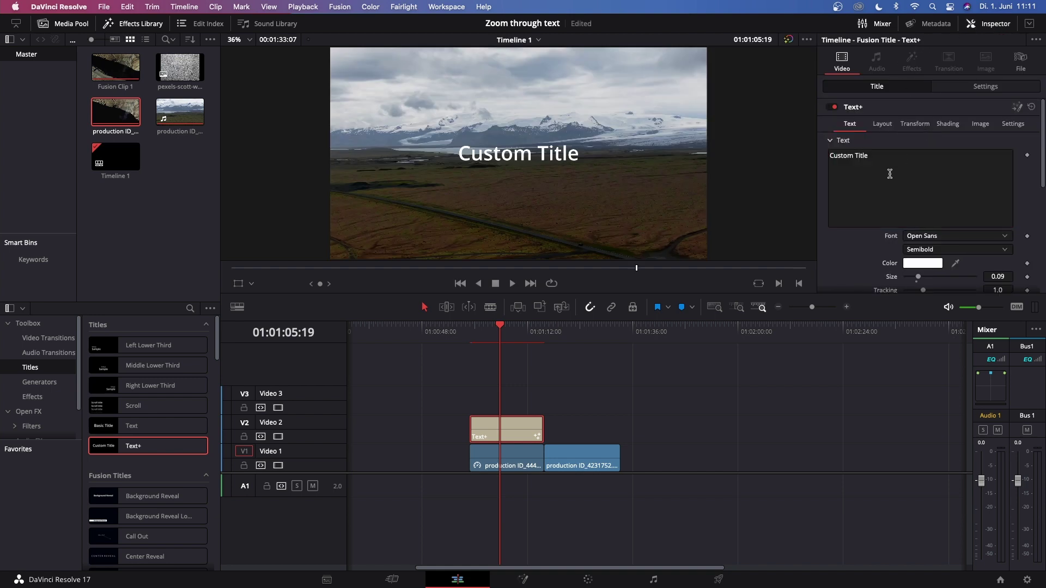
{"action": "triple_click", "coordinate": [836, 155]}
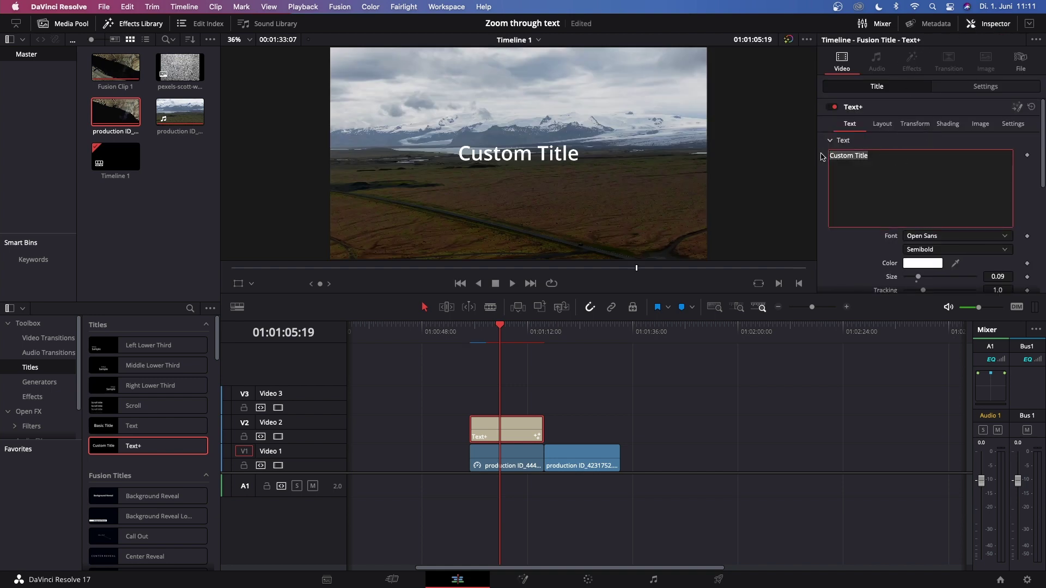
{"action": "type", "text": "ICELAND"}
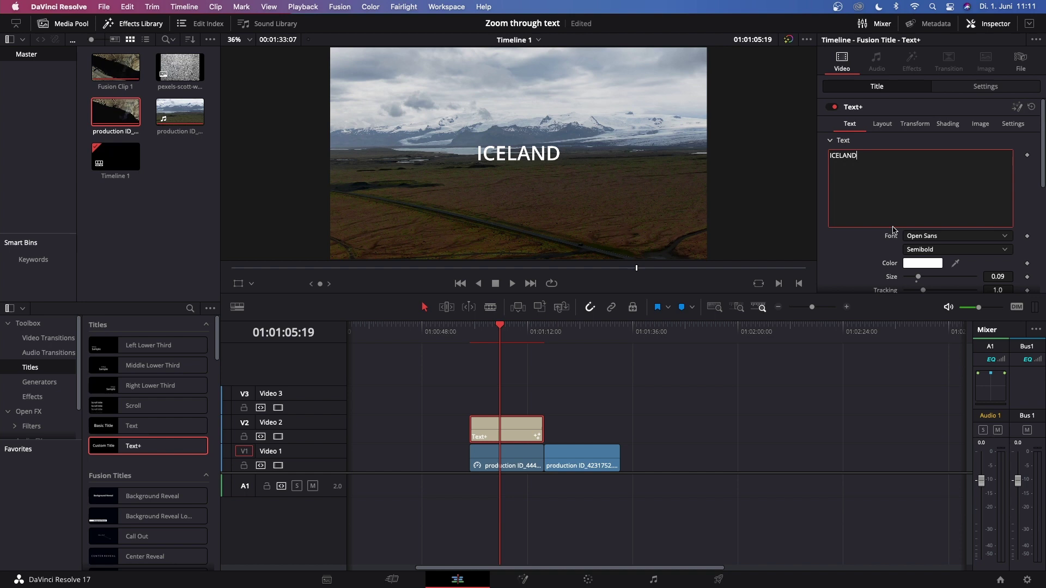
{"action": "left_click", "coordinate": [927, 240]}
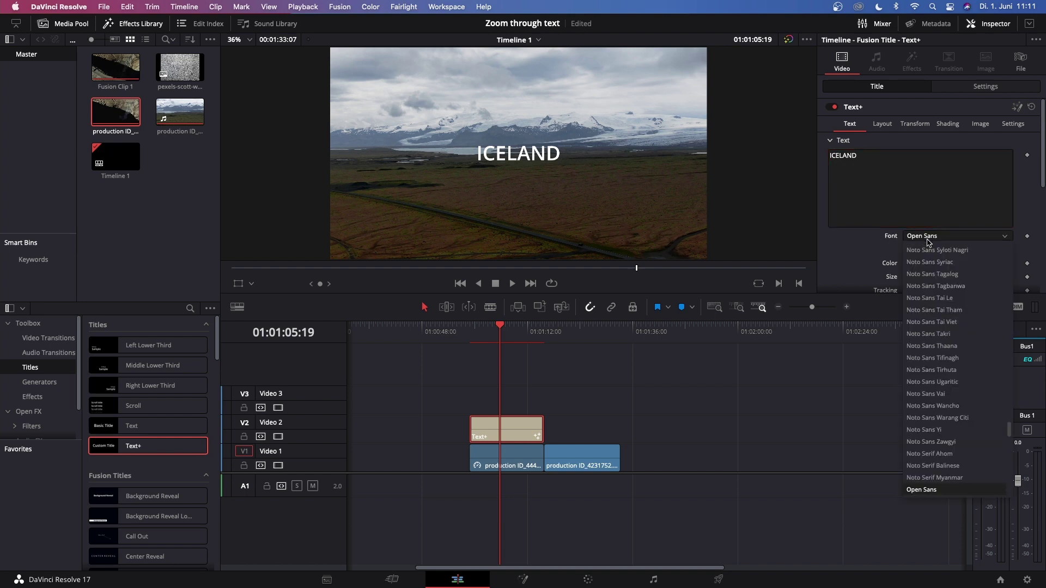
{"action": "scroll", "coordinate": [928, 243], "scroll_direction": "up", "scroll_amount": 5}
{"action": "left_click", "coordinate": [943, 289]}
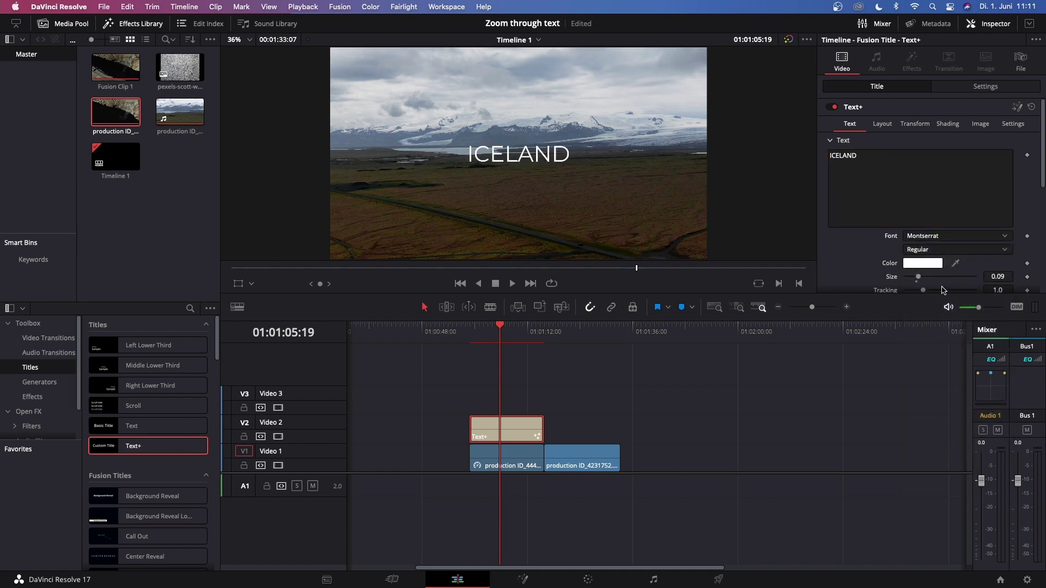
{"action": "left_click", "coordinate": [937, 249]}
{"action": "left_click", "coordinate": [937, 283]}
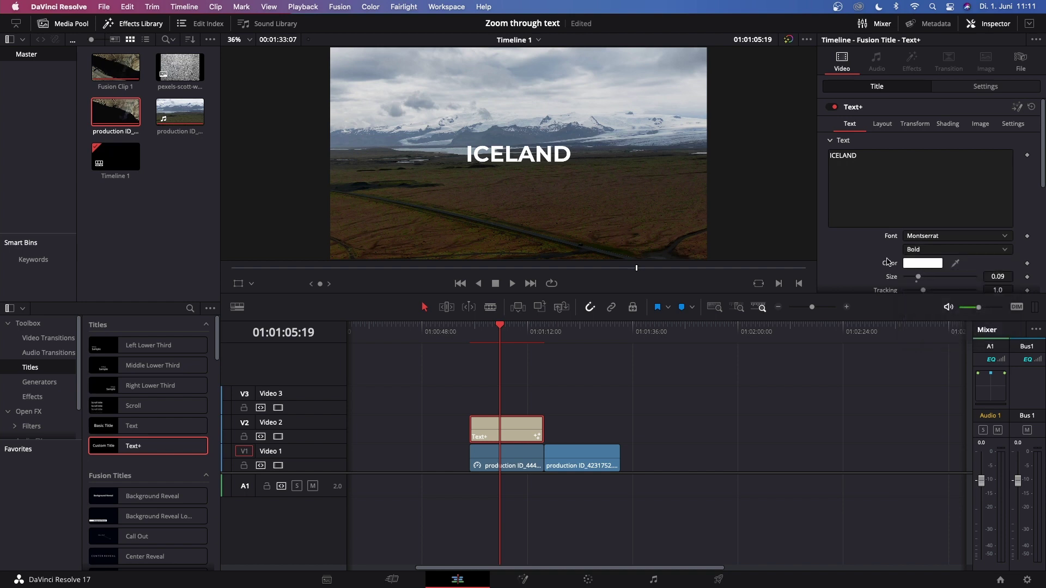
Step: Fill the ICELAND letters with an image loaded from a clip file
{"action": "left_click", "coordinate": [948, 126]}
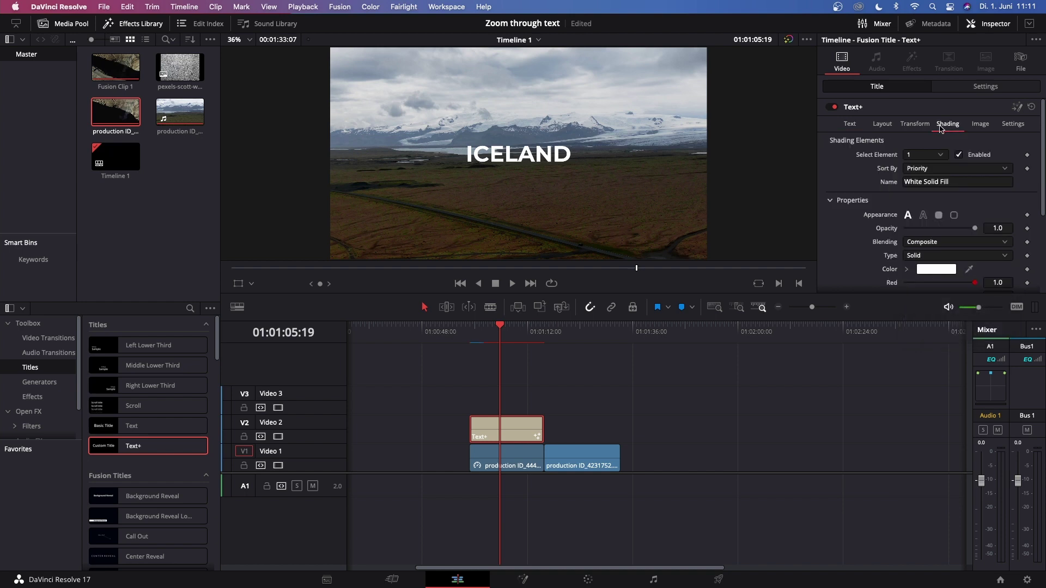
{"action": "scroll", "coordinate": [915, 196], "scroll_direction": "down", "scroll_amount": 3}
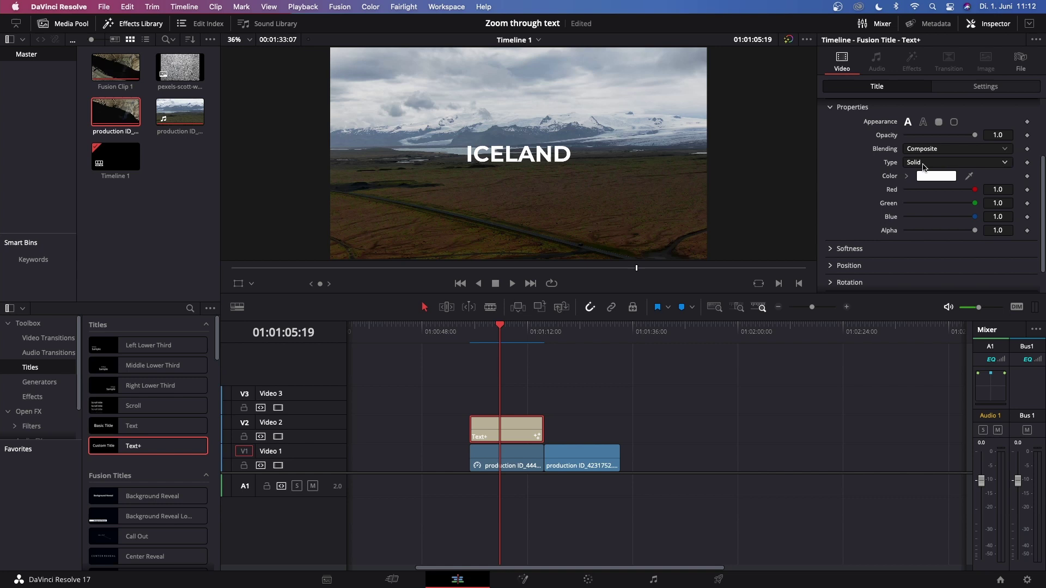
{"action": "left_click", "coordinate": [924, 163]}
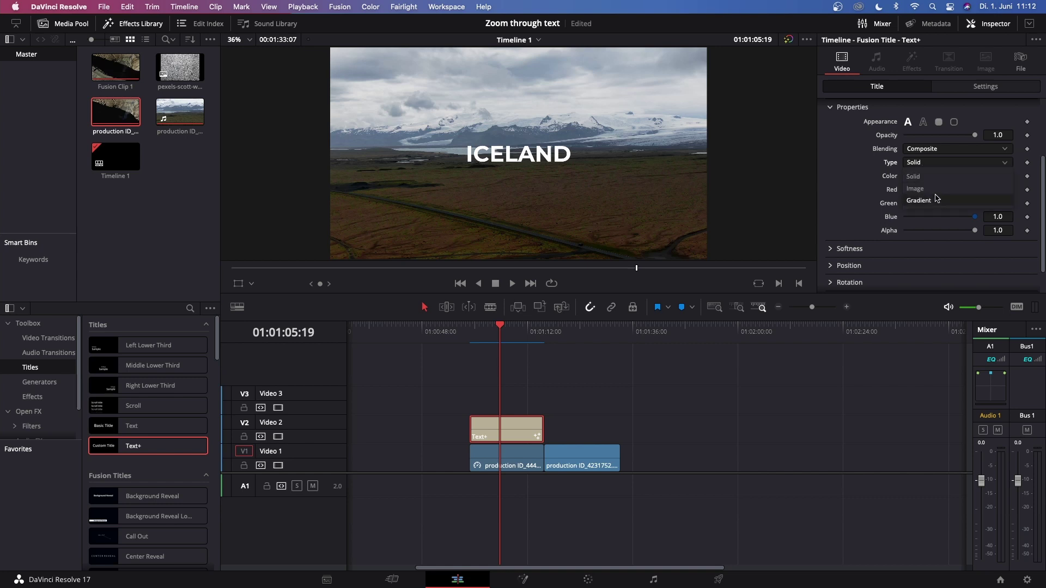
{"action": "left_click", "coordinate": [933, 190]}
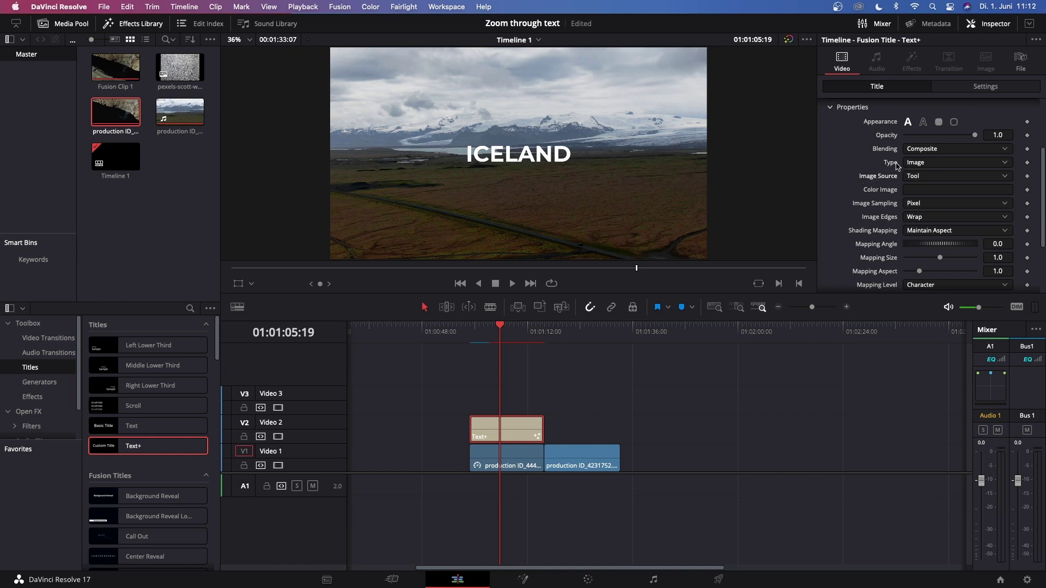
{"action": "left_click", "coordinate": [922, 177]}
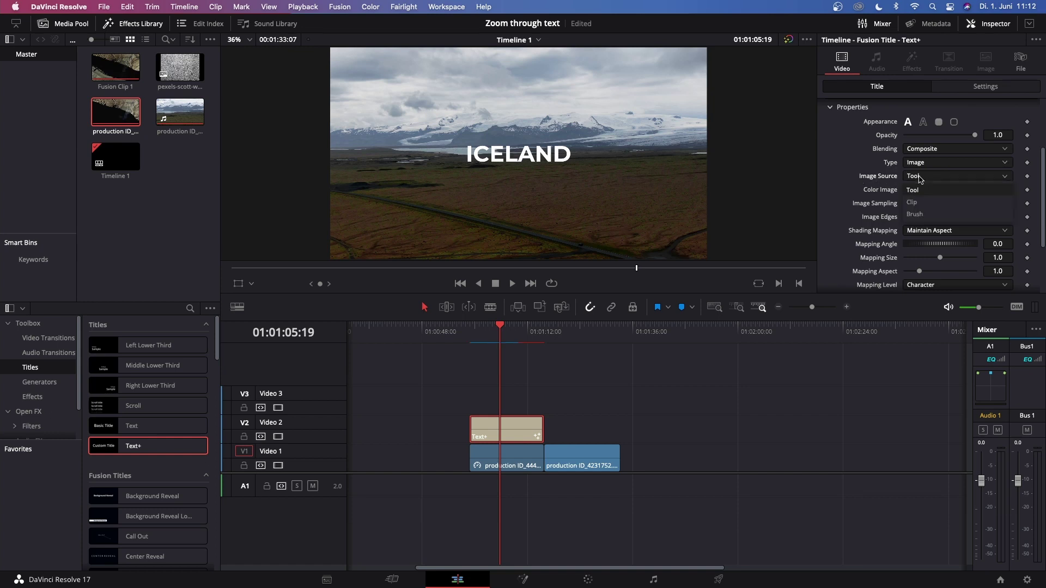
{"action": "left_click", "coordinate": [925, 202]}
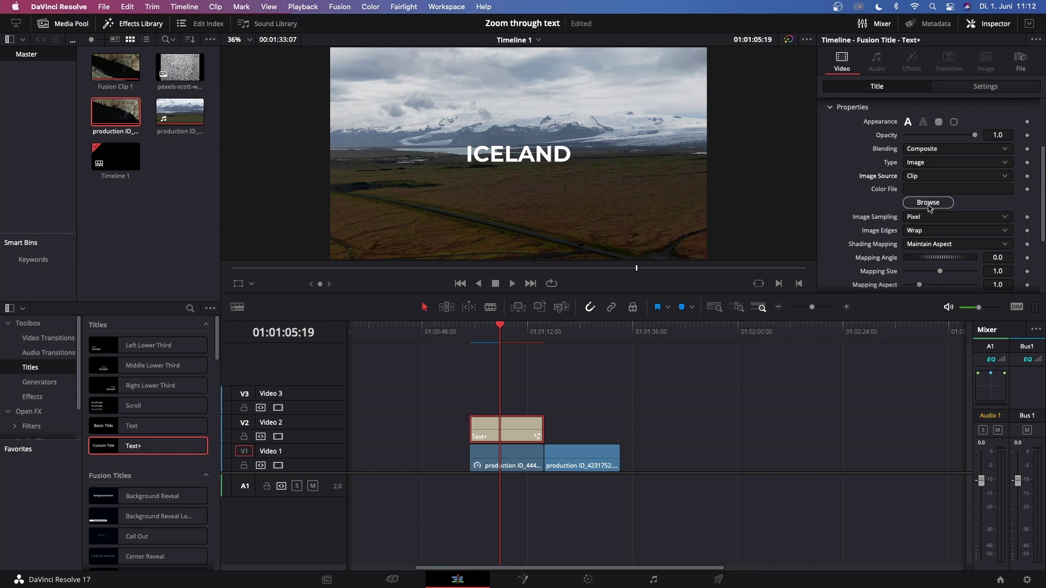
{"action": "left_click", "coordinate": [929, 206]}
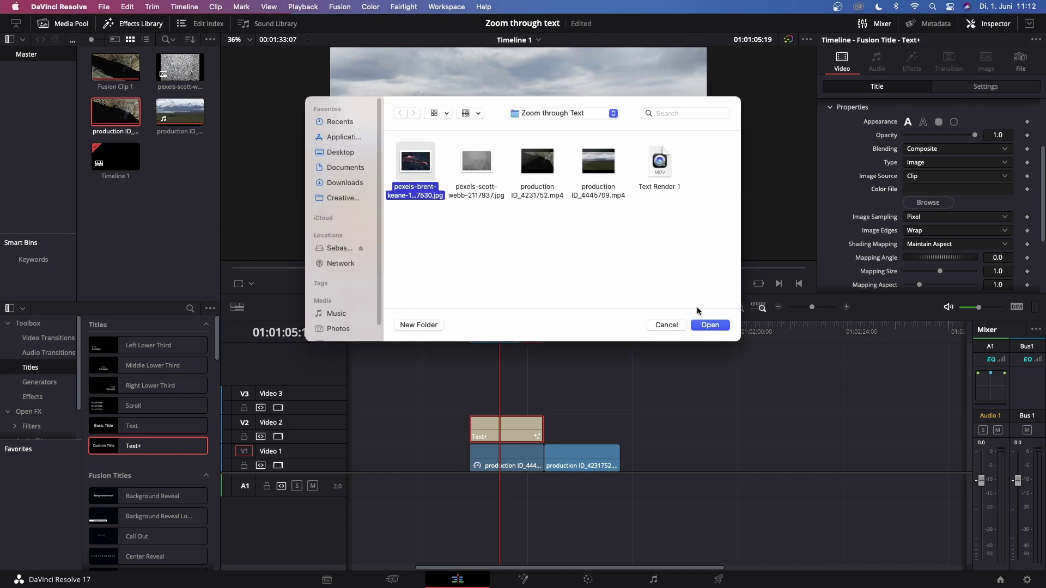
{"action": "left_click", "coordinate": [711, 326]}
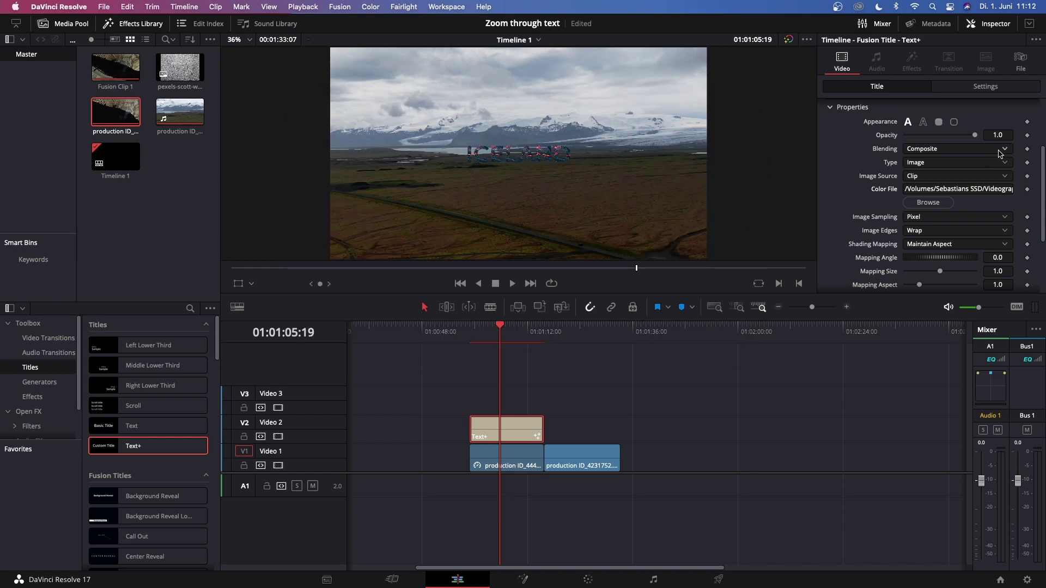
Step: Enlarge the ICELAND title's Size from 0.09 to 0.185
{"action": "scroll", "coordinate": [924, 203], "scroll_direction": "up", "scroll_amount": 1}
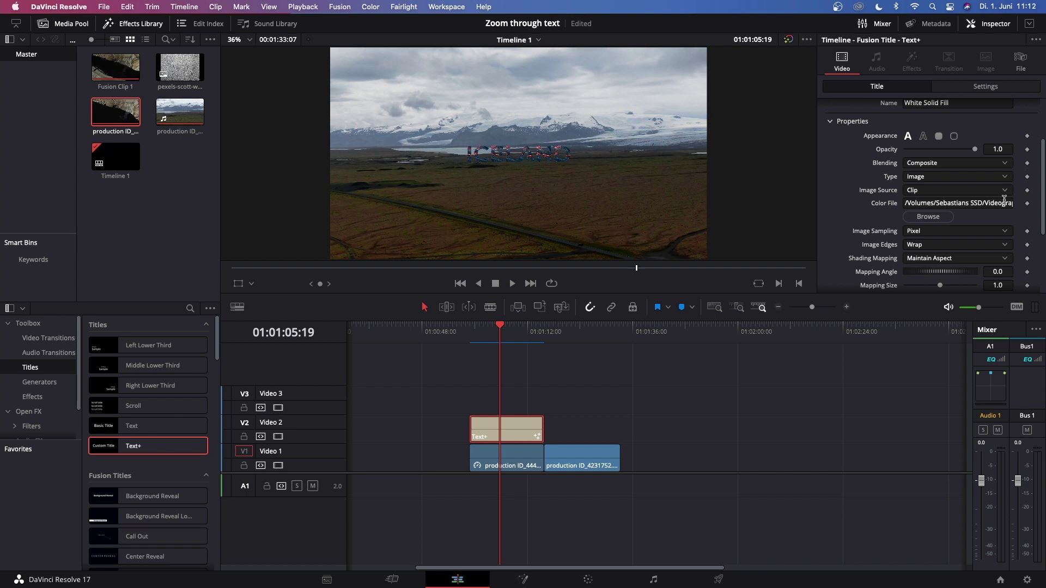
{"action": "scroll", "coordinate": [1042, 165], "scroll_direction": "up", "scroll_amount": 8}
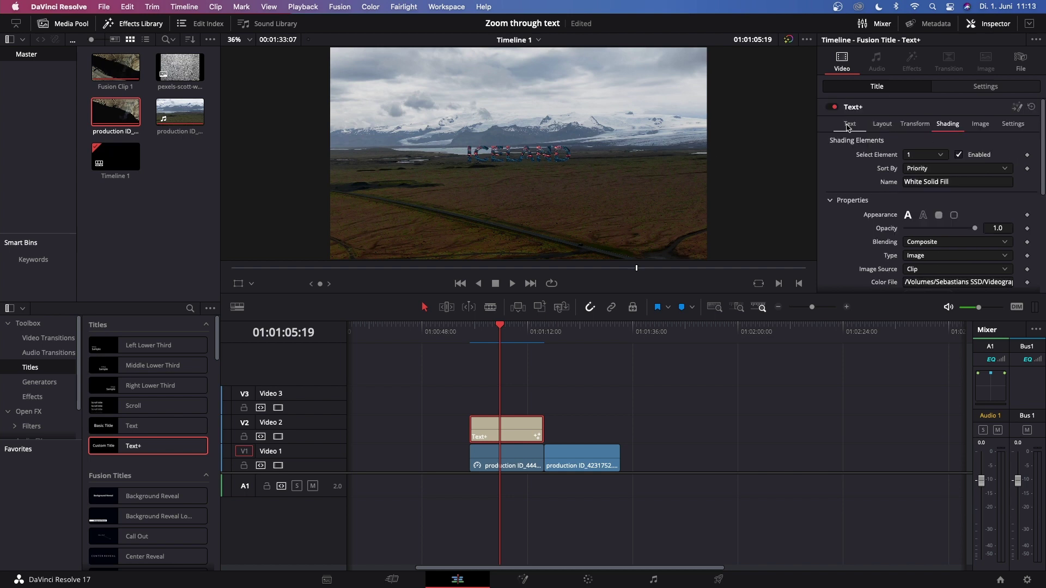
{"action": "scroll", "coordinate": [878, 210], "scroll_direction": "down", "scroll_amount": 2}
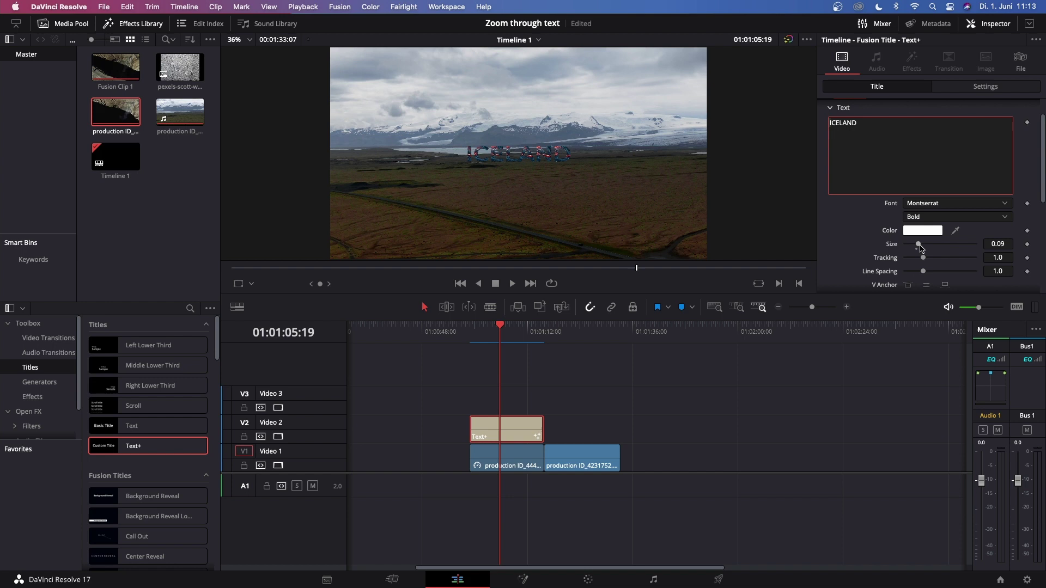
{"action": "left_click_drag", "start_coordinate": [920, 244], "coordinate": [932, 245]}
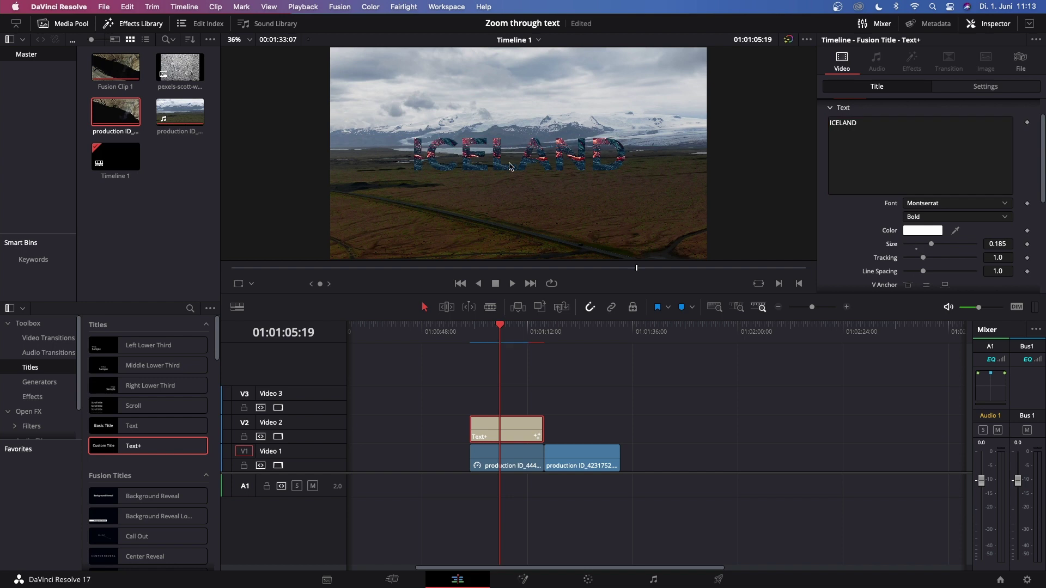
{"action": "scroll", "coordinate": [475, 348], "scroll_direction": "right", "scroll_amount": 2}
Step: Raise the ICELAND title to Video 3 and the reversed clip to Video 2
{"action": "left_click", "coordinate": [477, 341]}
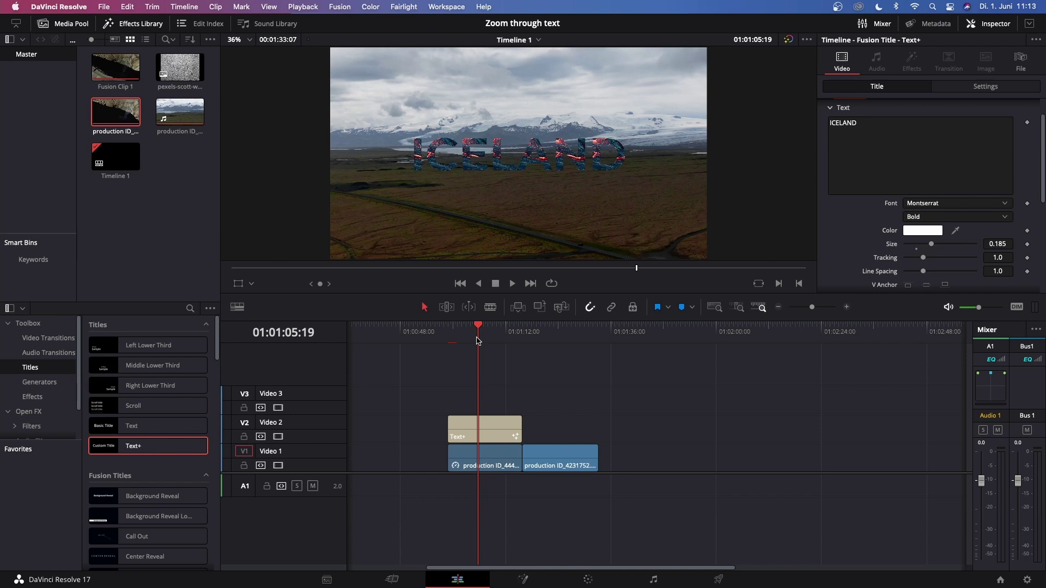
{"action": "left_click", "coordinate": [464, 334]}
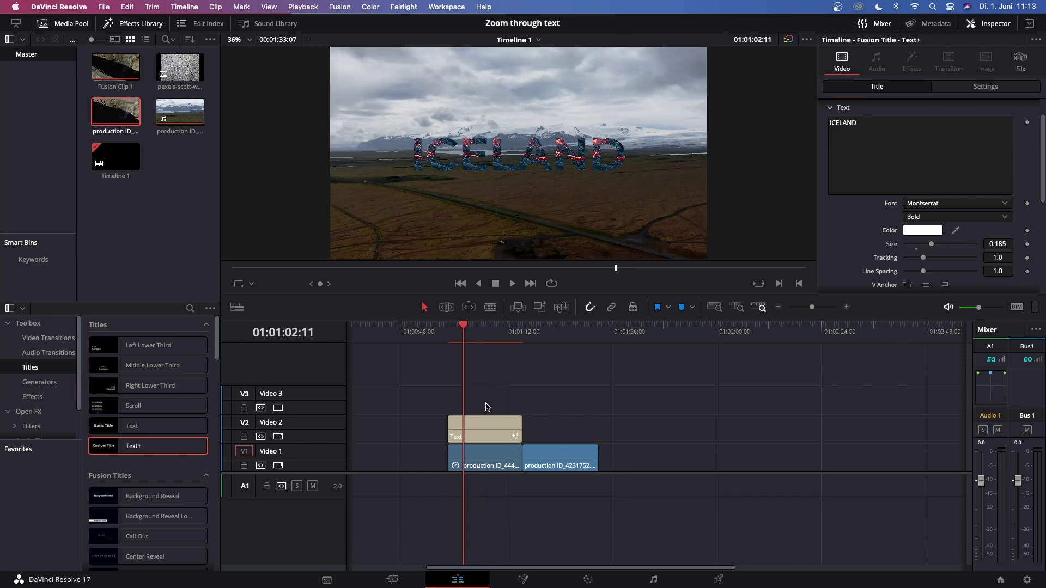
{"action": "left_click_drag", "start_coordinate": [482, 403], "coordinate": [505, 465]}
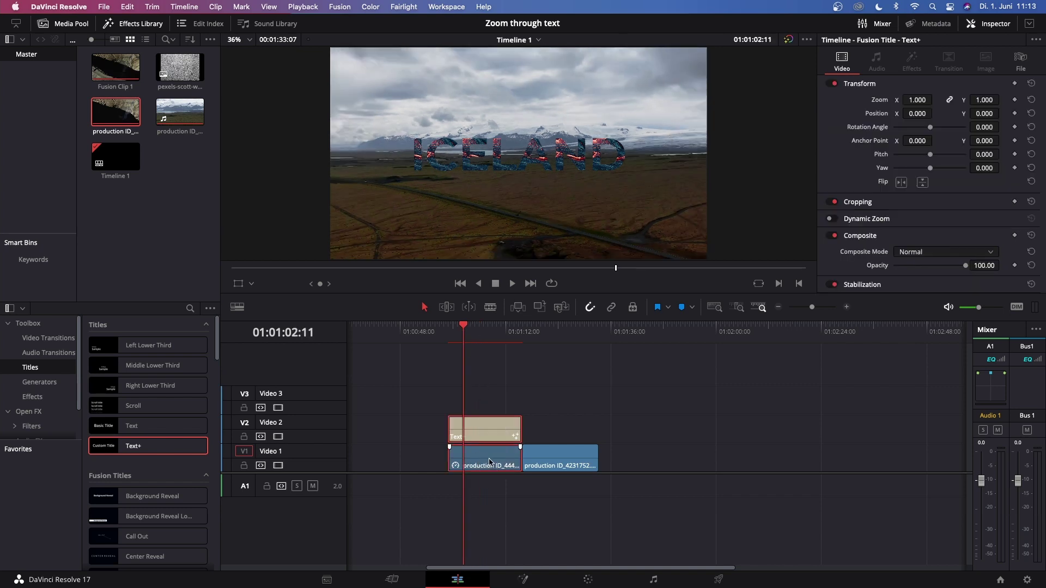
{"action": "left_click_drag", "start_coordinate": [499, 424], "coordinate": [500, 395]}
{"action": "left_click", "coordinate": [567, 436]}
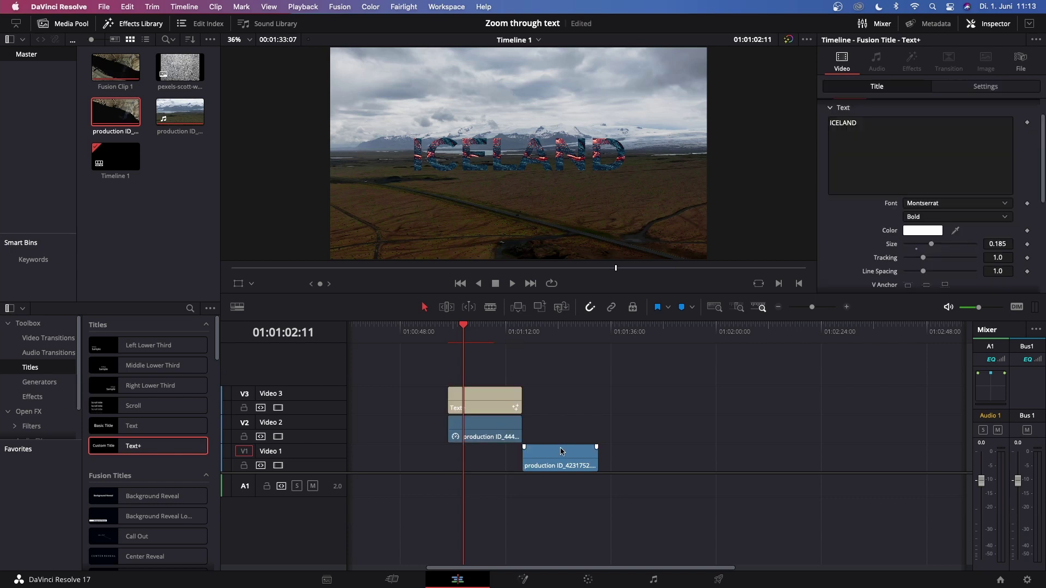
Step: Slide the volcano clip earlier on Video 1 and preview the title over it
{"action": "left_click_drag", "start_coordinate": [558, 464], "coordinate": [533, 464]}
{"action": "left_click", "coordinate": [498, 402]}
{"action": "mouse_move", "coordinate": [463, 325]}
{"action": "left_mouse_down"}
{"action": "mouse_move", "coordinate": [486, 327]}
{"action": "mouse_move", "coordinate": [448, 328]}
{"action": "left_mouse_up"}
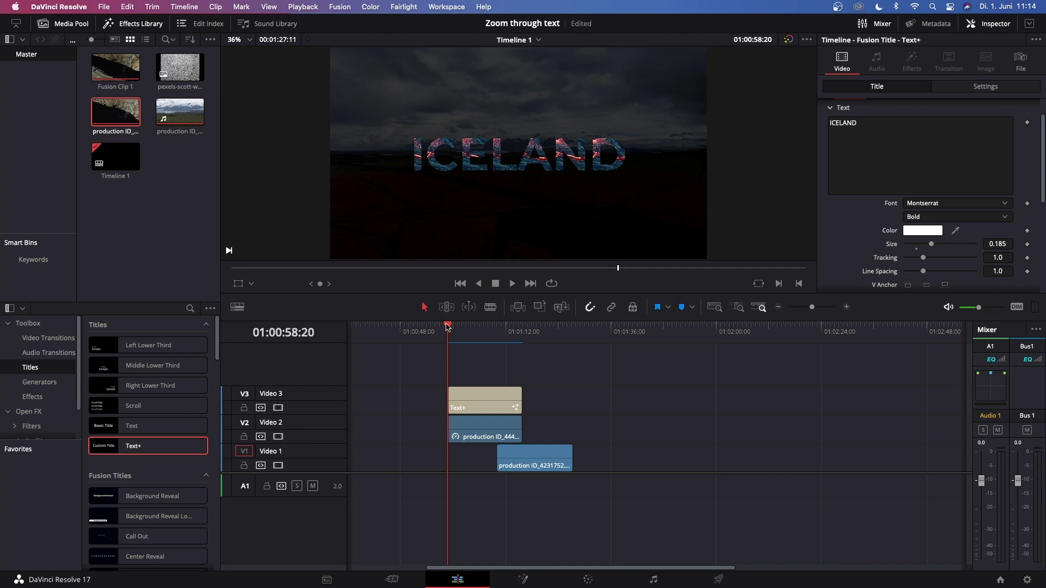
Step: Blade the V3 title and V2 clip at 01:01:10:02, then select the volcano clip
{"action": "left_click_drag", "start_coordinate": [450, 329], "coordinate": [497, 329]}
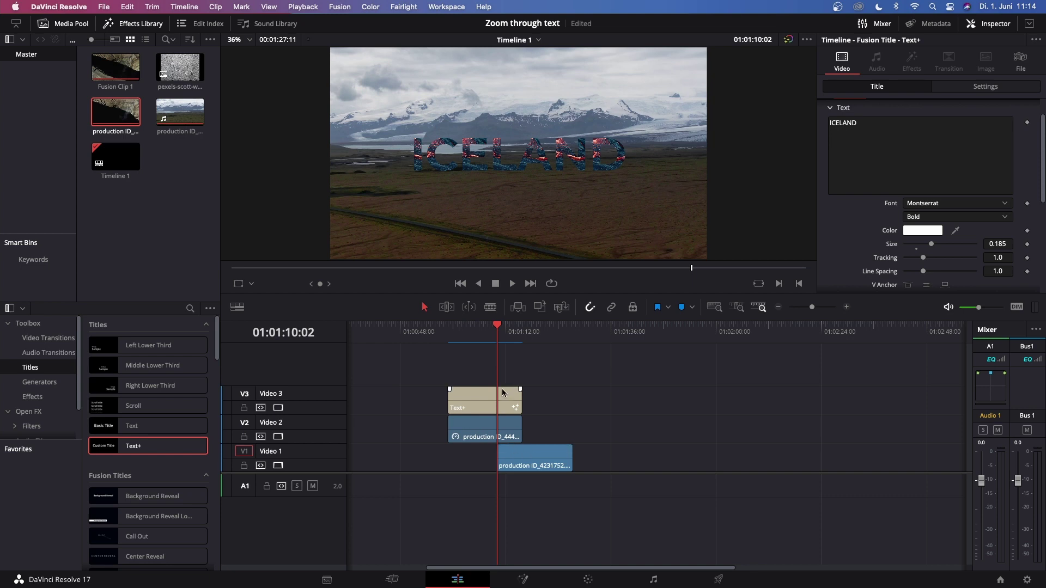
{"action": "key", "text": "super+b"}
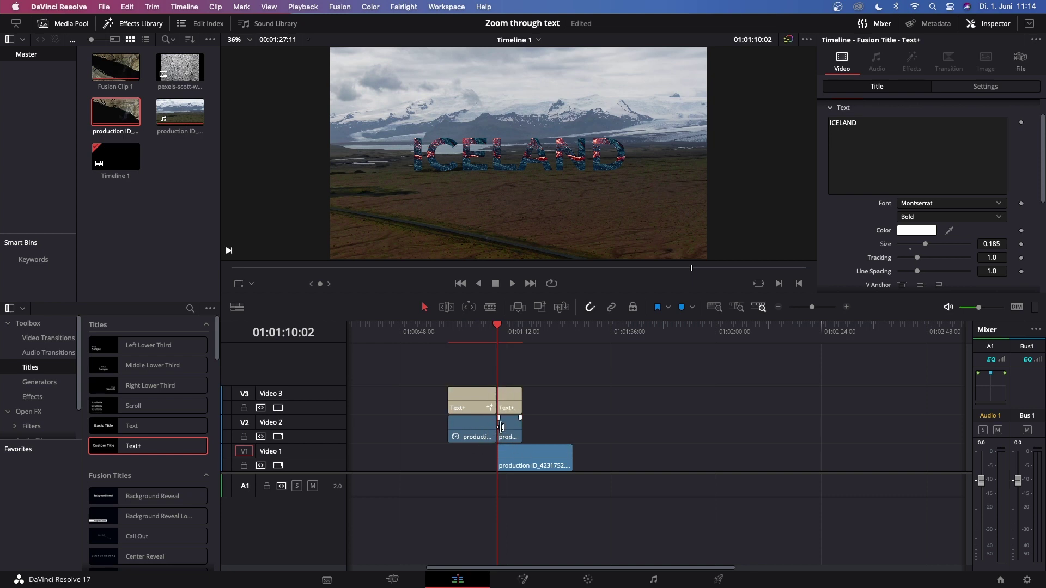
{"action": "left_click", "coordinate": [522, 329]}
{"action": "left_click", "coordinate": [507, 434]}
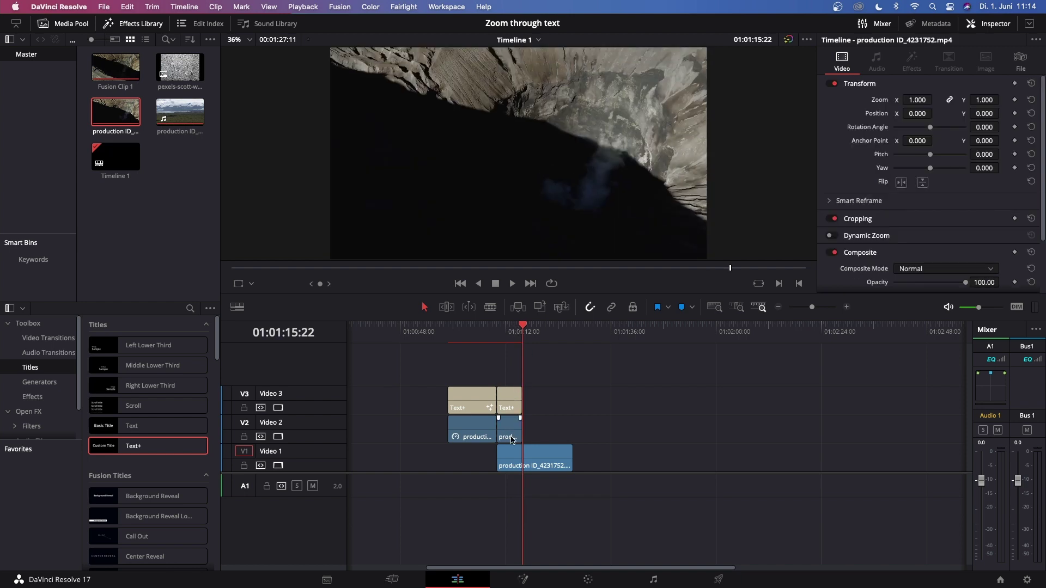
Step: Split the volcano clip and merge the three stacked pieces into Fusion Clip 2
{"action": "key", "text": "super+b"}
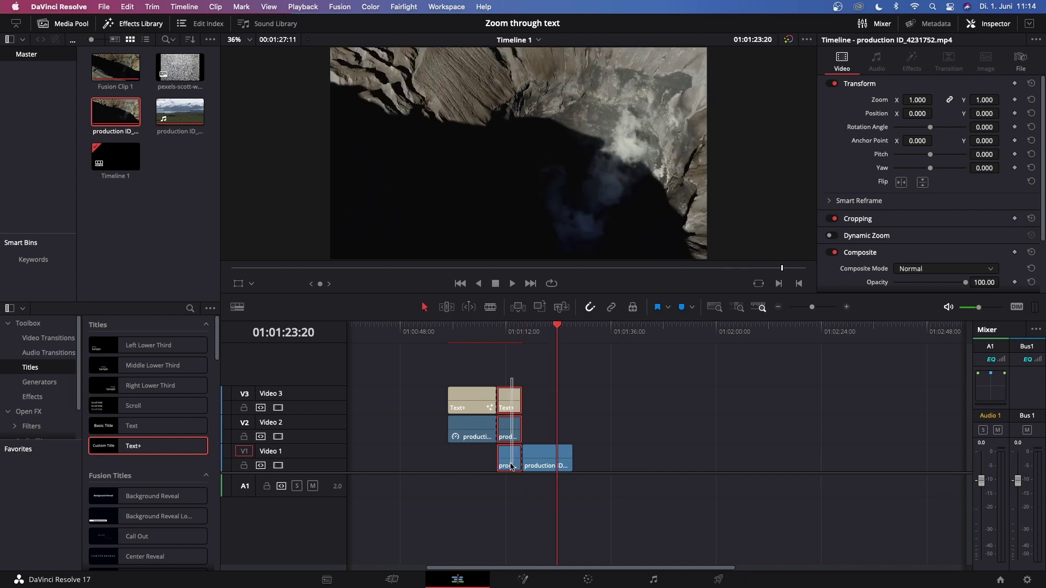
{"action": "left_click_drag", "start_coordinate": [522, 360], "coordinate": [514, 467]}
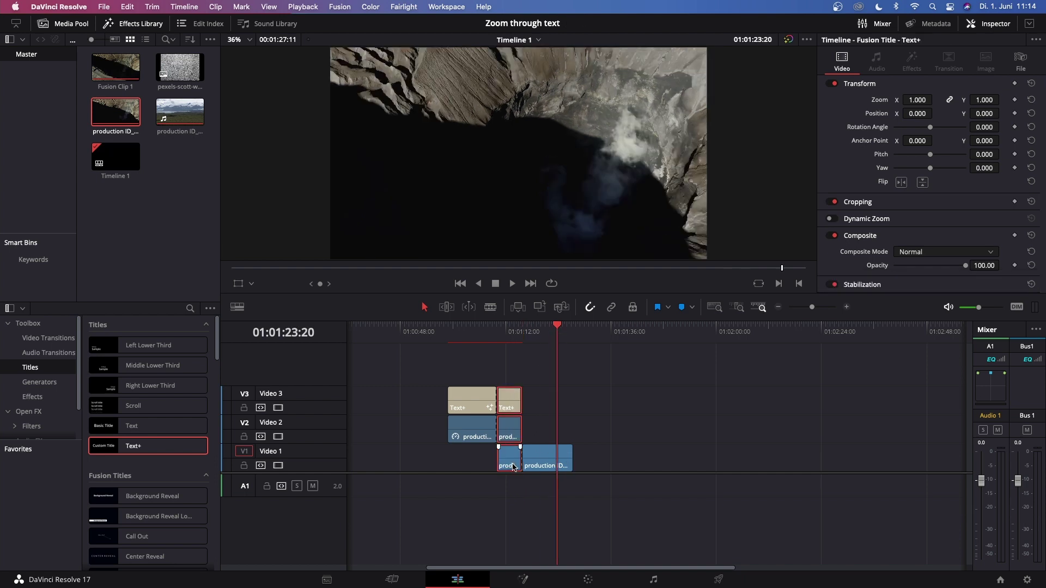
{"action": "right_click", "coordinate": [509, 403]}
{"action": "left_click", "coordinate": [548, 209]}
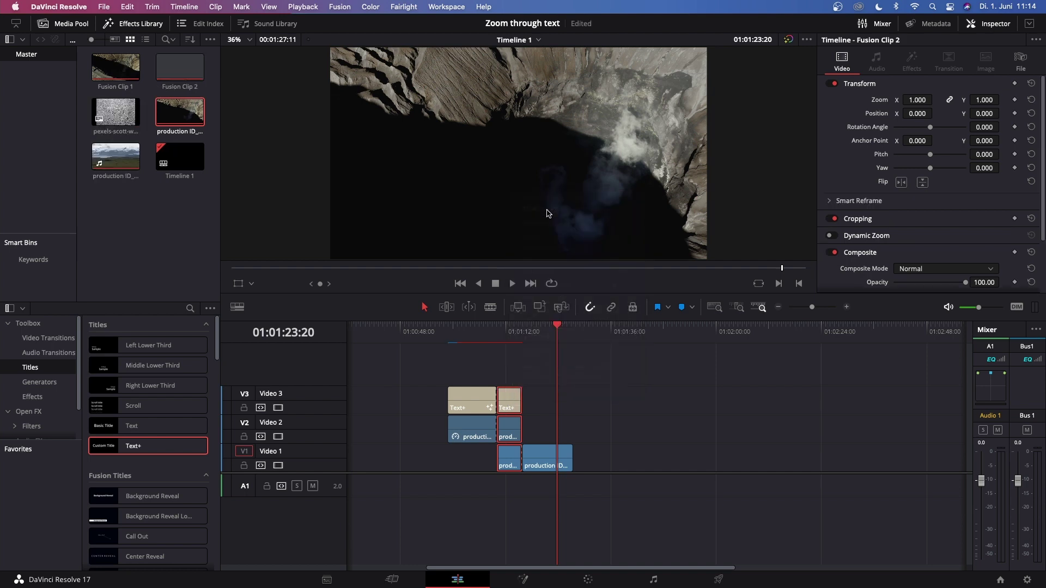
{"action": "left_click", "coordinate": [510, 330]}
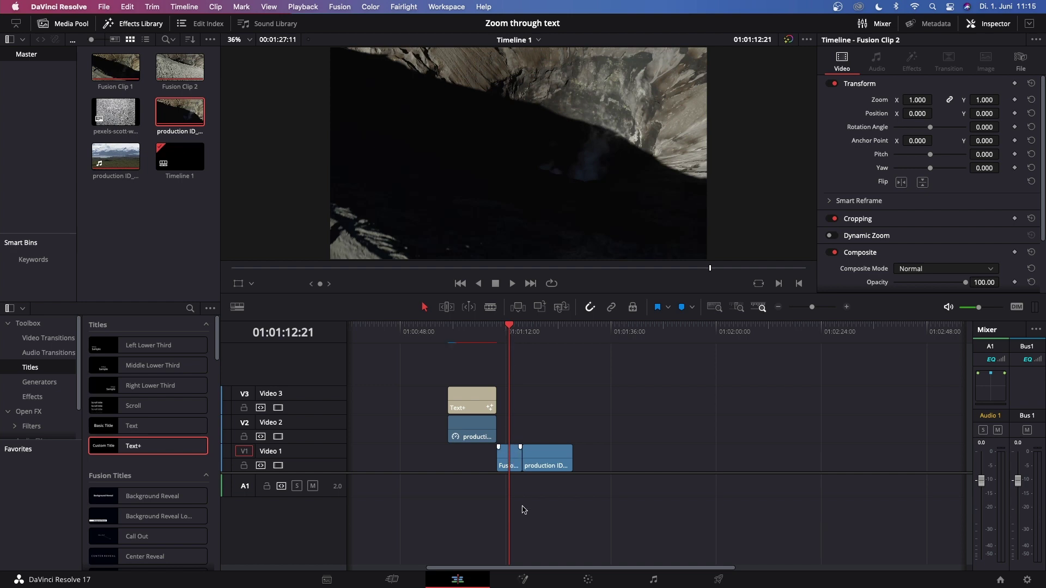
Step: On the Fusion page, delete Merge1, Merge2 and the MediaIn1–MediaOut1 link
{"action": "left_click", "coordinate": [523, 580]}
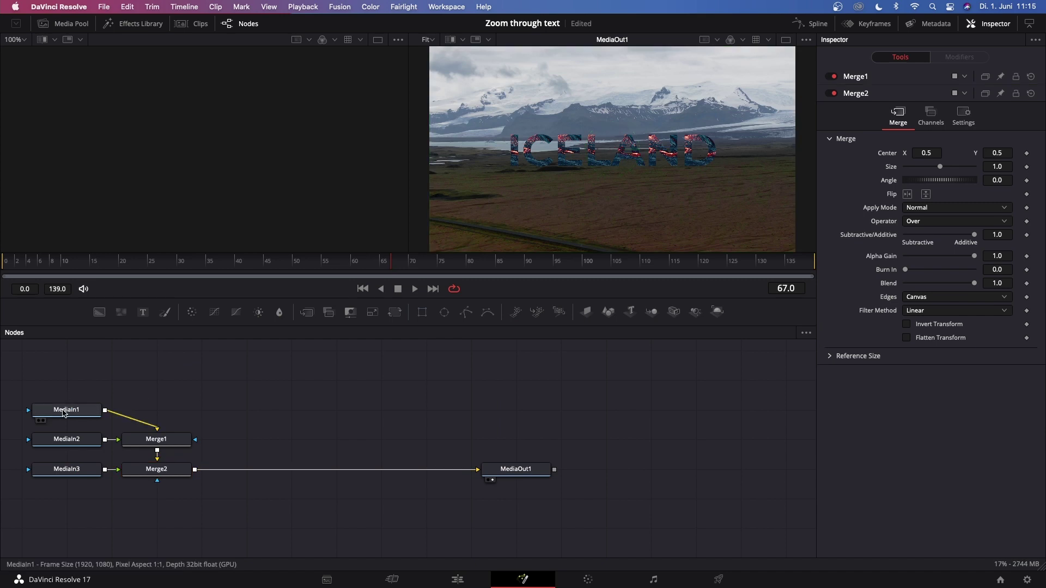
{"action": "mouse_move", "coordinate": [59, 478]}
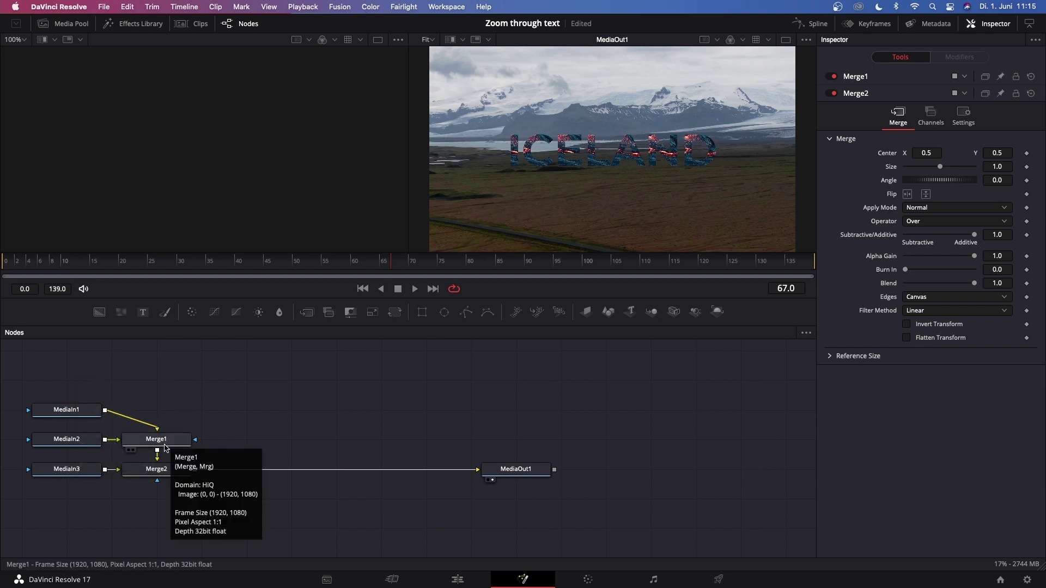
{"action": "left_click", "coordinate": [166, 448]}
{"action": "key", "text": "Delete"}
{"action": "key", "text": "Delete"}
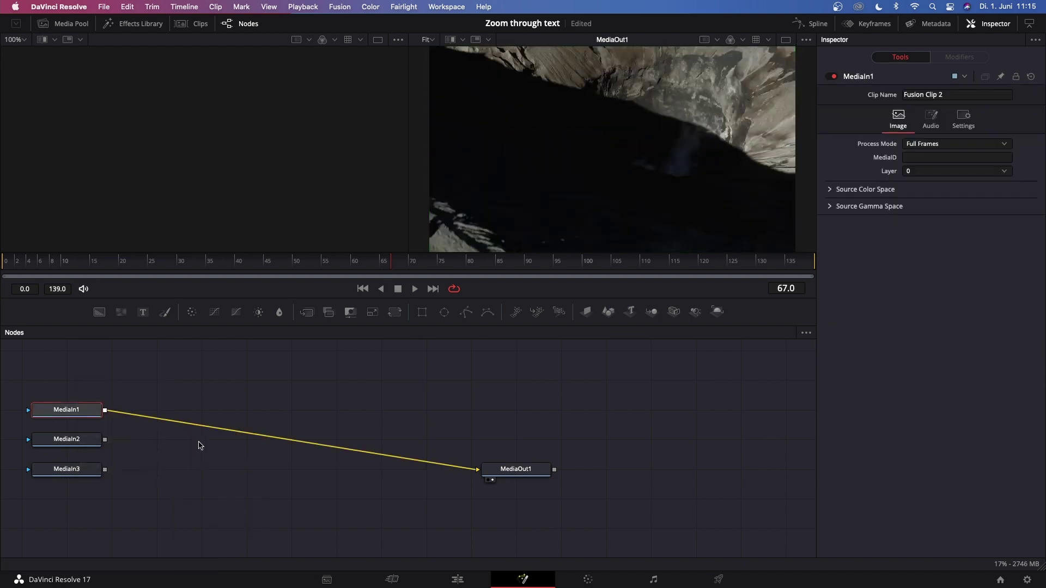
{"action": "left_click", "coordinate": [428, 468]}
{"action": "key", "text": "Delete"}
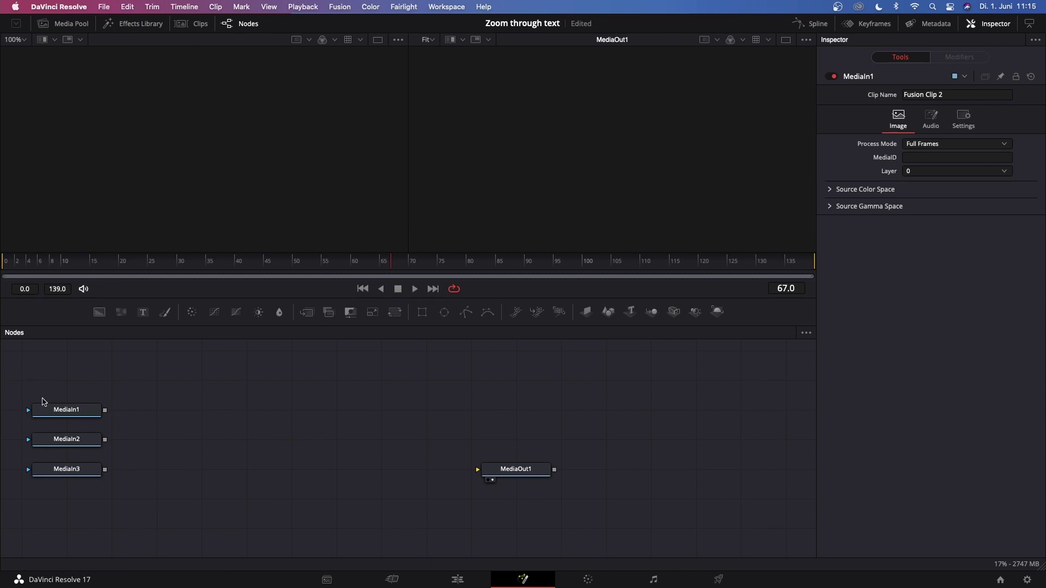
{"action": "mouse_move", "coordinate": [70, 412]}
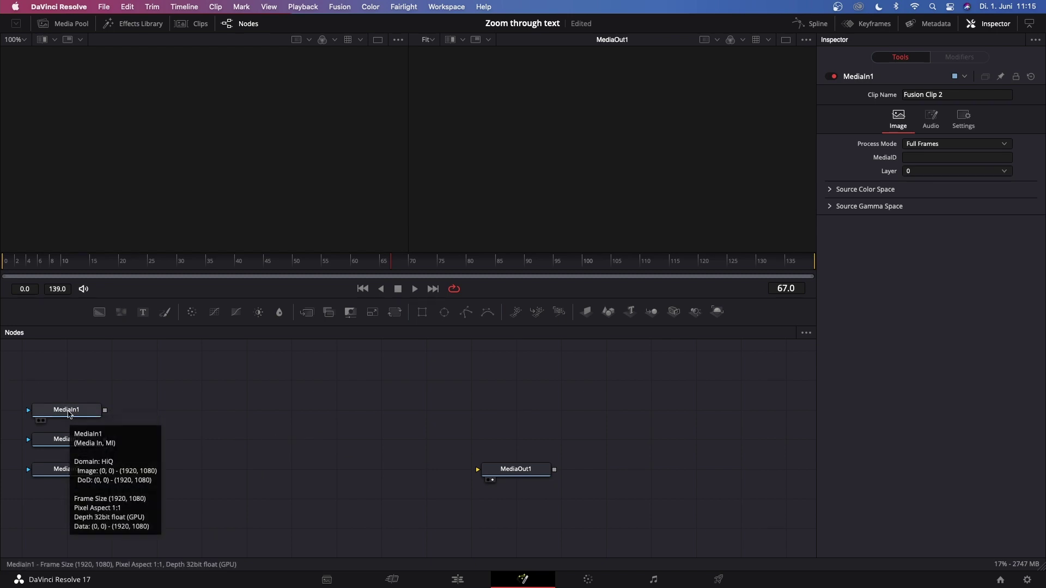
{"action": "mouse_move", "coordinate": [70, 474]}
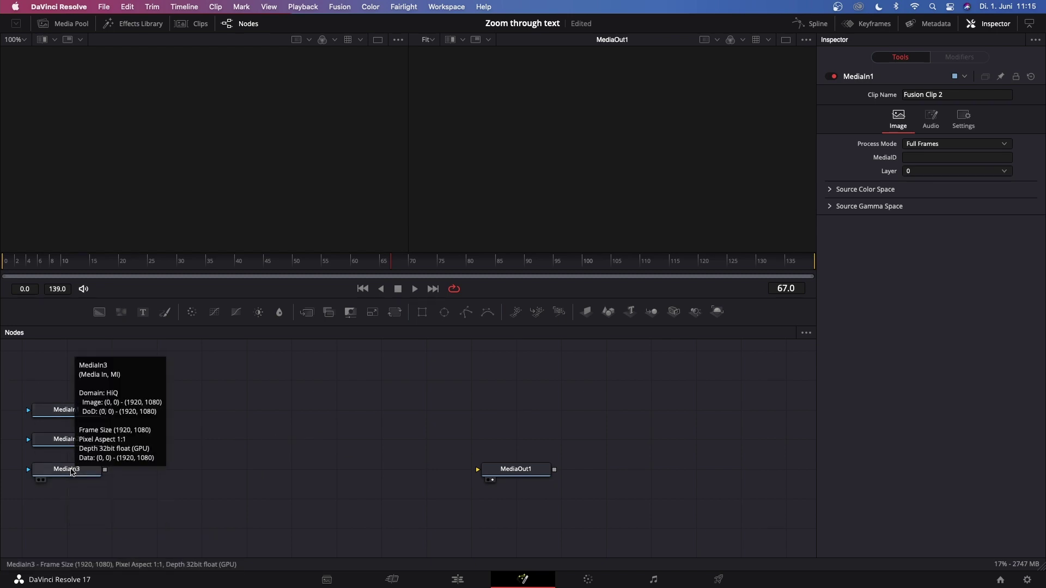
Step: Rename MediaIn1 to Volcano and MediaIn2 to Drone, viewing each in a viewer
{"action": "left_click", "coordinate": [65, 414]}
{"action": "key", "text": "1"}
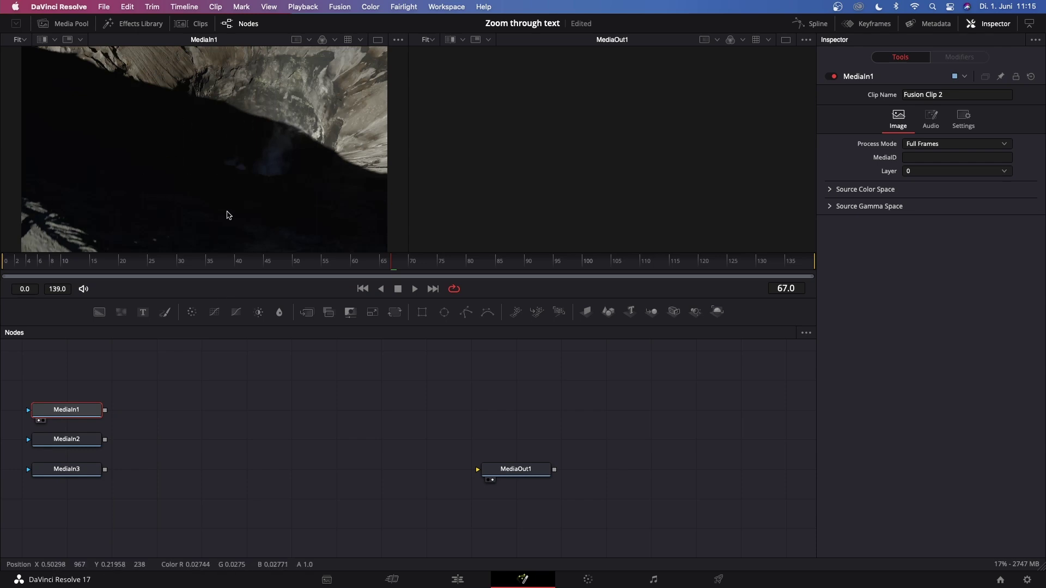
{"action": "mouse_move", "coordinate": [76, 412]}
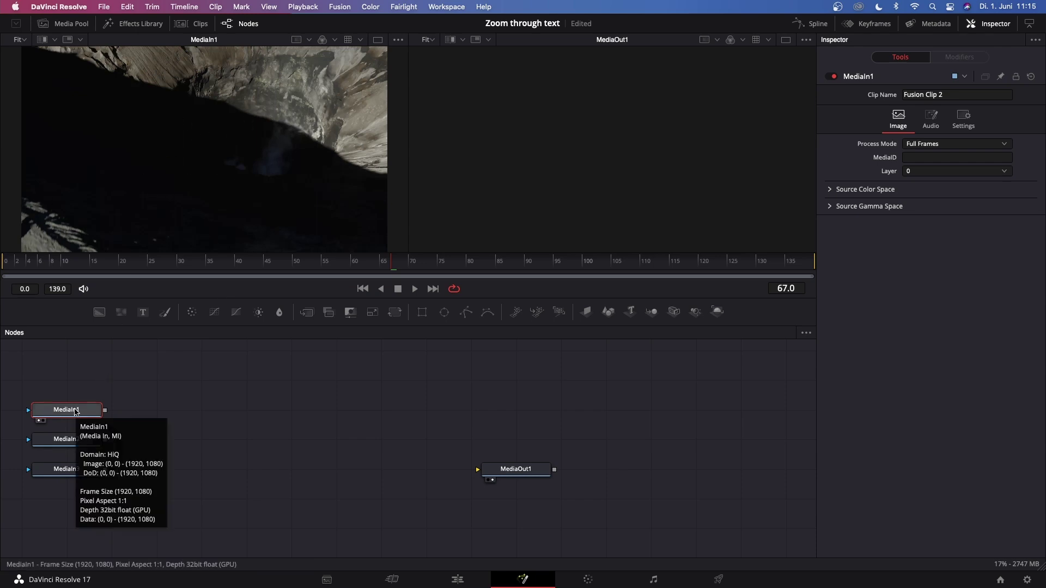
{"action": "key", "text": "F2"}
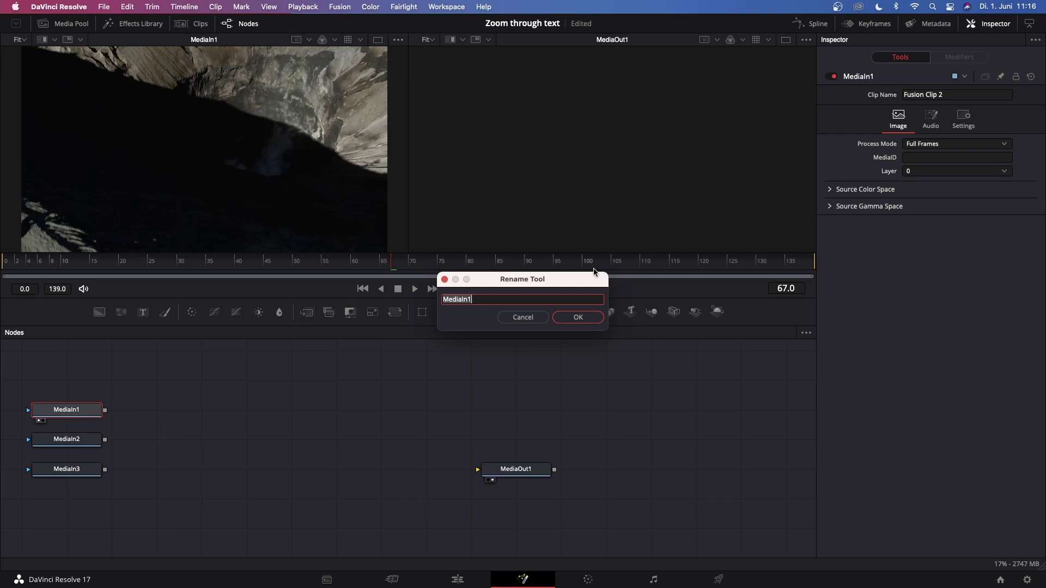
{"action": "type", "text": "Volcano"}
{"action": "key", "text": "Return"}
{"action": "left_click", "coordinate": [74, 445]}
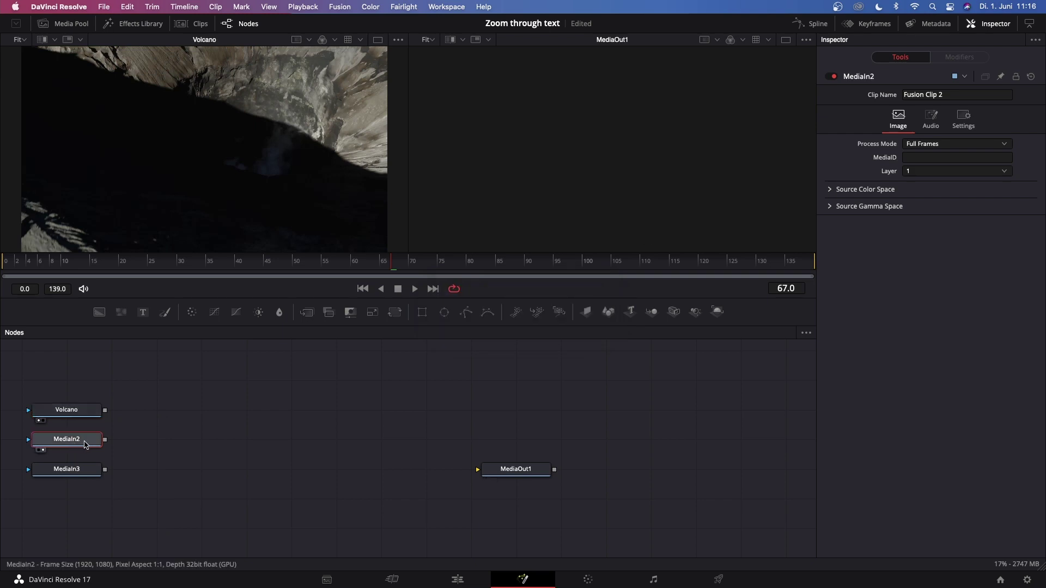
{"action": "key", "text": "2"}
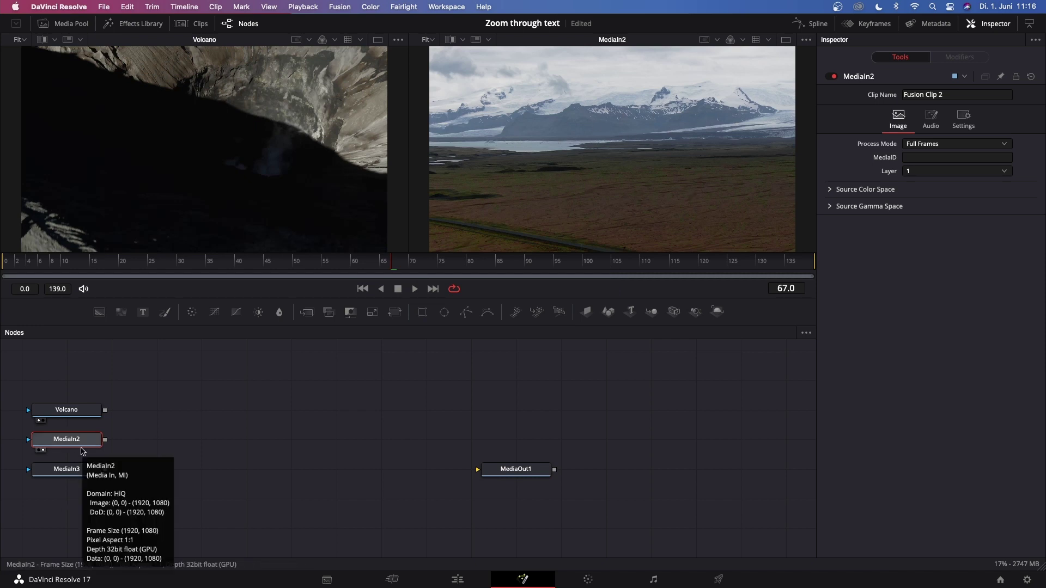
{"action": "key", "text": "F2"}
{"action": "type", "text": "Drone"}
{"action": "key", "text": "Return"}
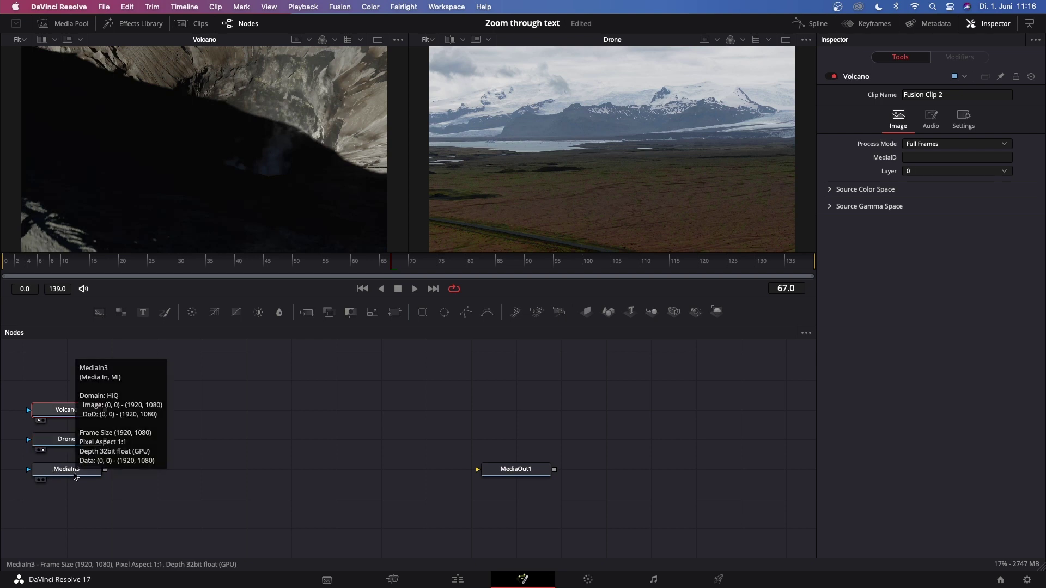
Step: View MediaIn3's ICELAND text and rename the node to Text
{"action": "left_click", "coordinate": [75, 474]}
{"action": "key", "text": "1"}
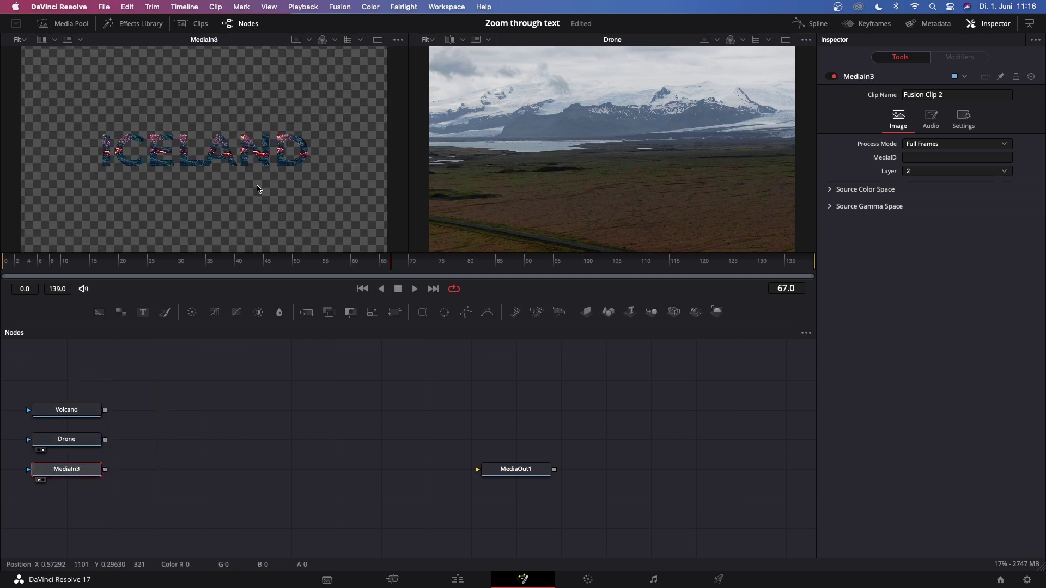
{"action": "mouse_move", "coordinate": [101, 474]}
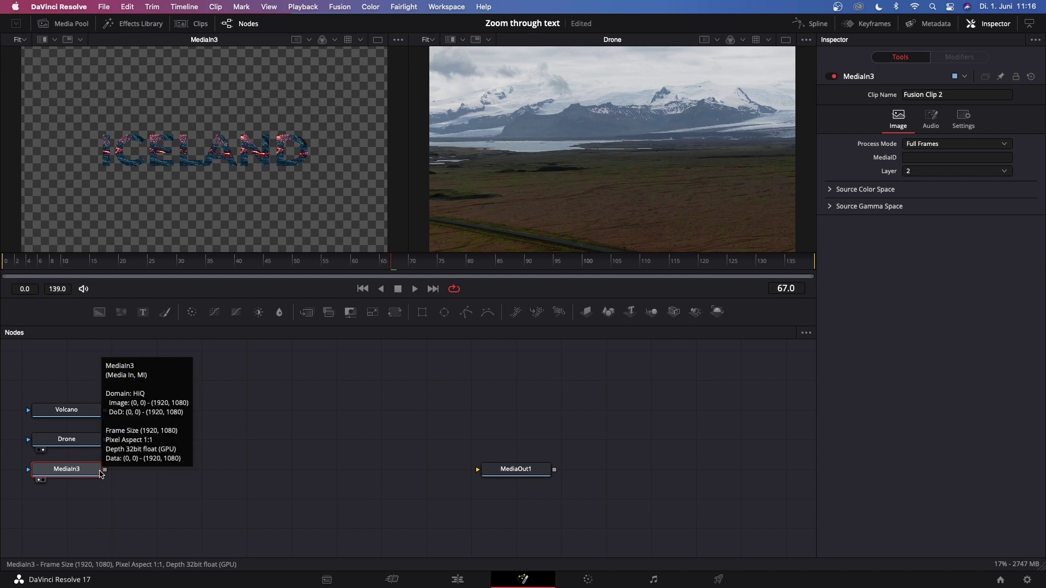
{"action": "key", "text": "F2"}
{"action": "type", "text": "Text"}
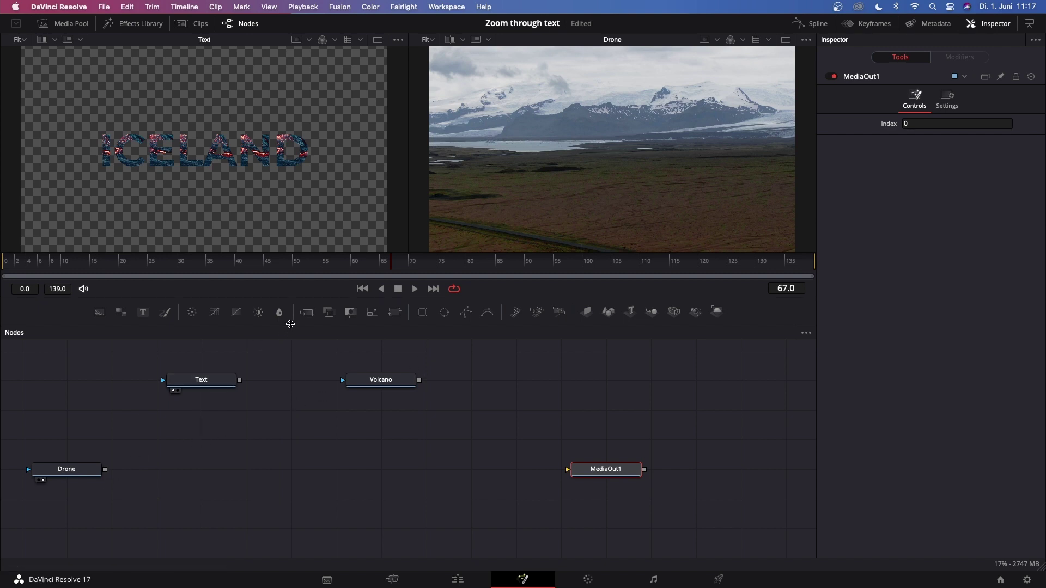
Step: Add Merge1 with Drone as background and the ICELAND text as foreground
{"action": "left_click", "coordinate": [307, 312]}
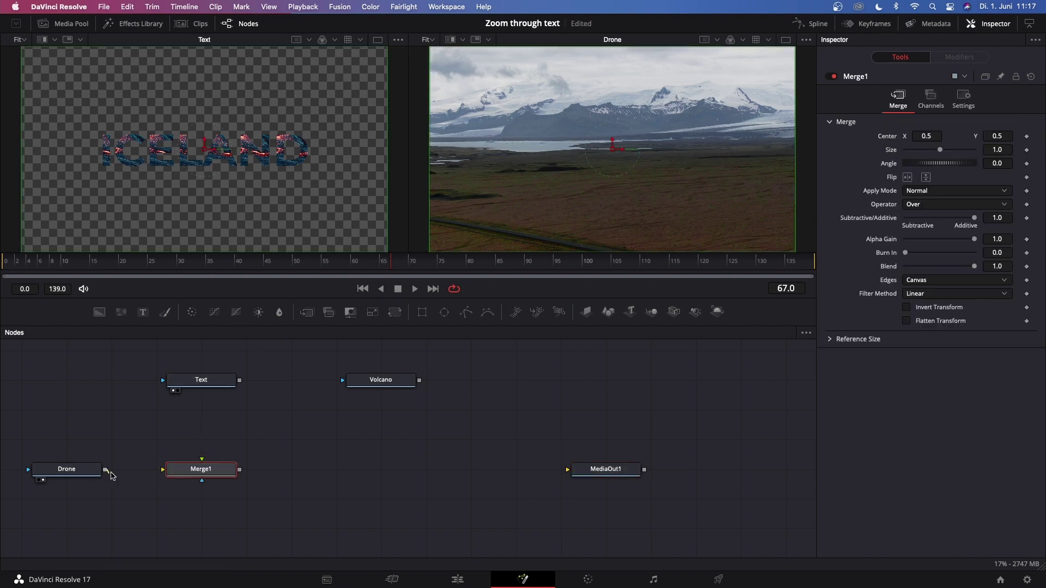
{"action": "left_click_drag", "start_coordinate": [105, 469], "coordinate": [166, 469]}
{"action": "left_click_drag", "start_coordinate": [239, 380], "coordinate": [202, 461]}
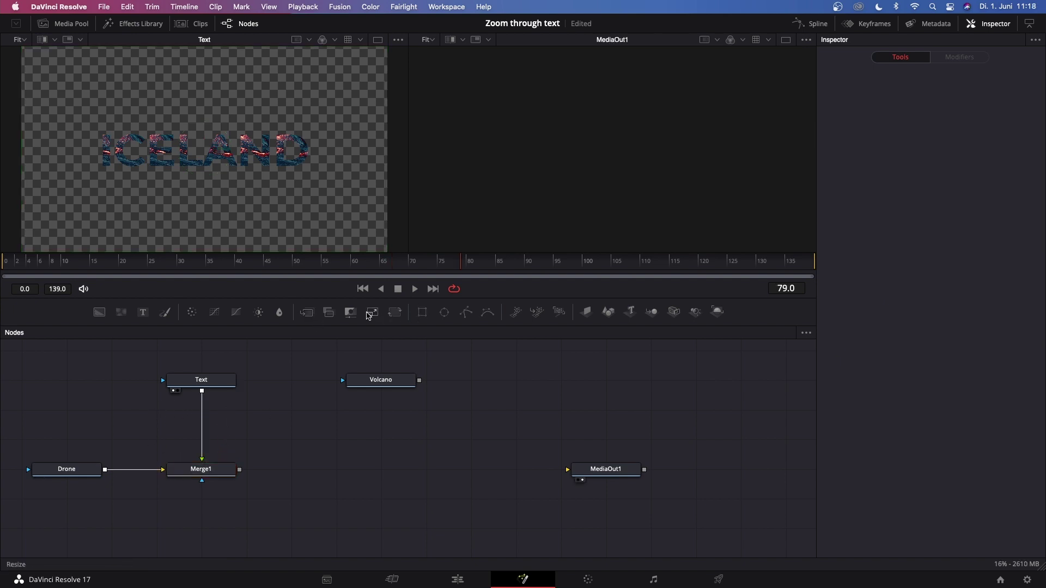
Step: Add Merge2 combining Merge1 with Volcano, feeding MediaOut1, and check the nodes
{"action": "left_click", "coordinate": [307, 311]}
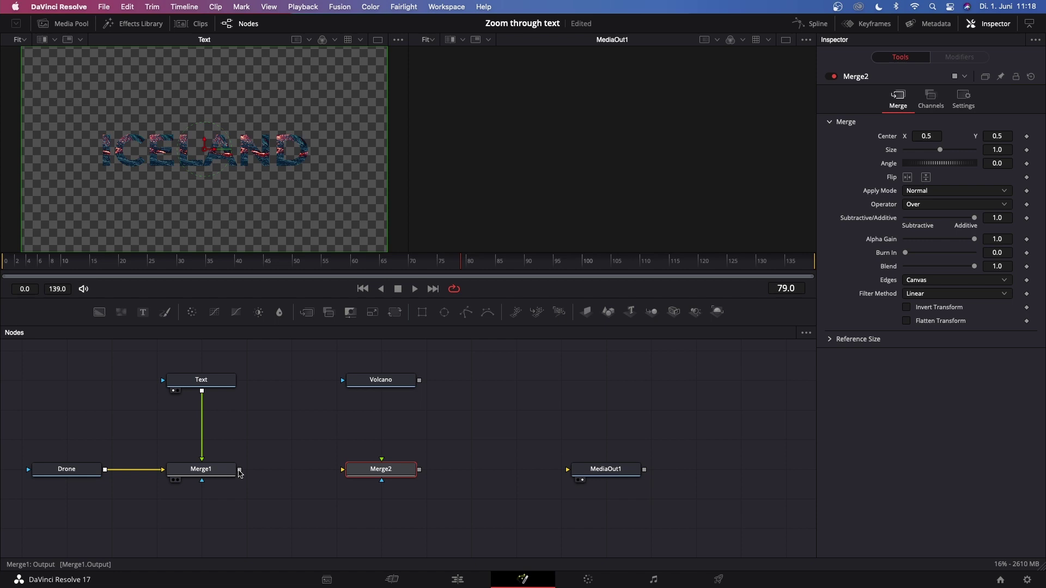
{"action": "left_click_drag", "start_coordinate": [240, 470], "coordinate": [383, 461]}
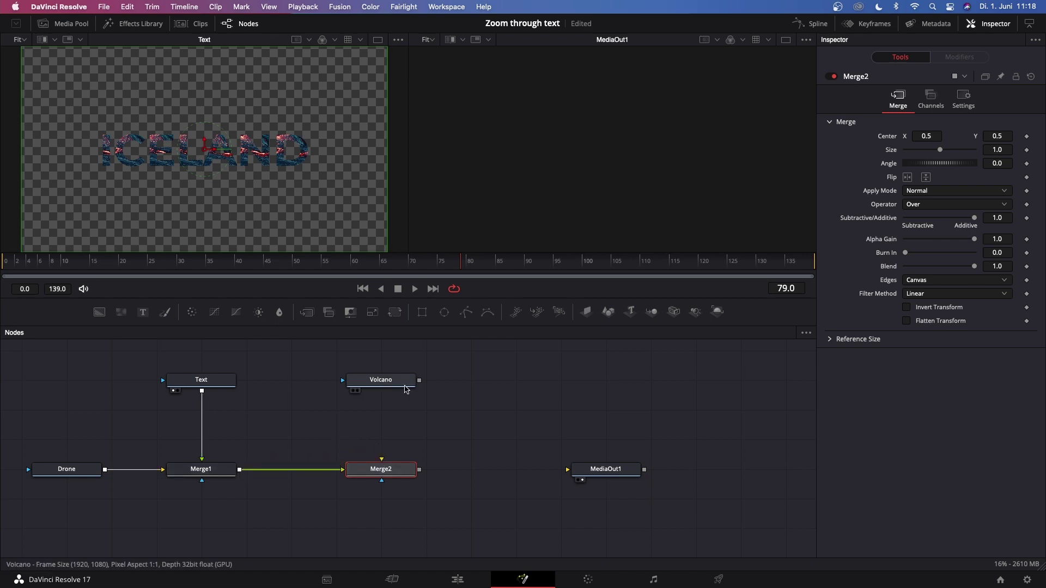
{"action": "left_click_drag", "start_coordinate": [419, 380], "coordinate": [570, 471]}
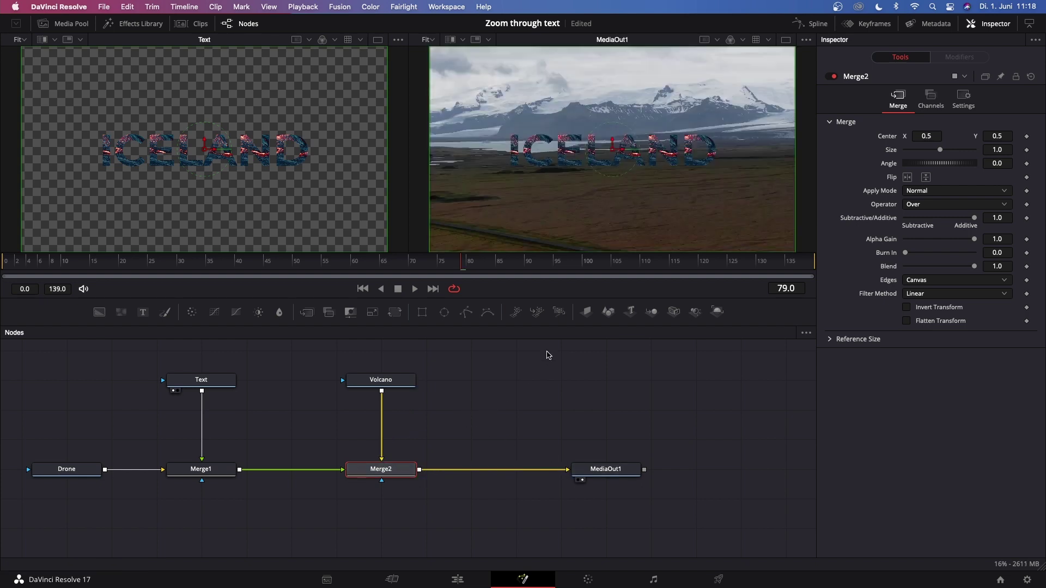
{"action": "left_click", "coordinate": [611, 474]}
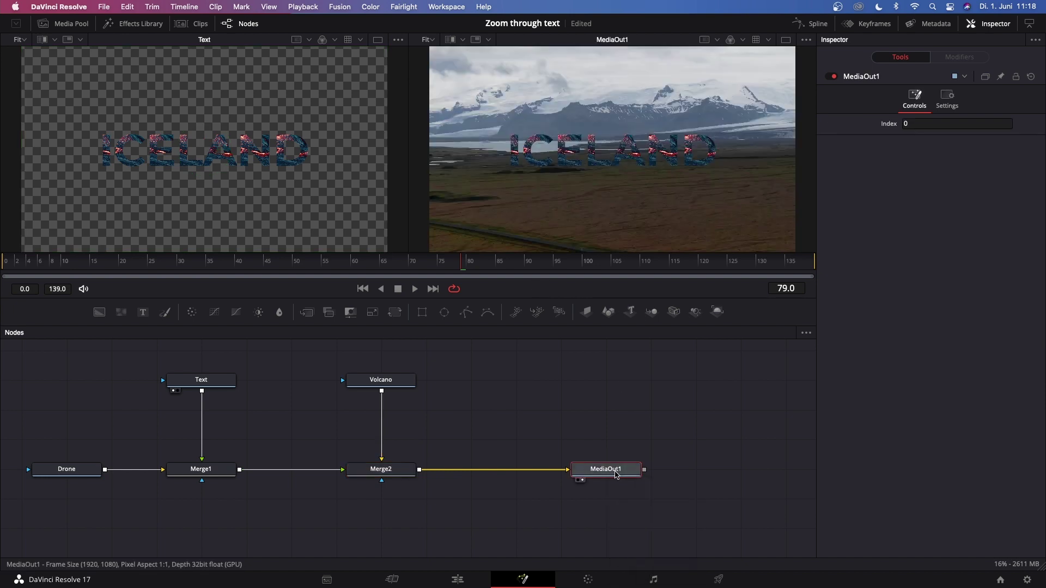
{"action": "left_click_drag", "start_coordinate": [520, 368], "coordinate": [559, 374]}
{"action": "left_click", "coordinate": [81, 481]}
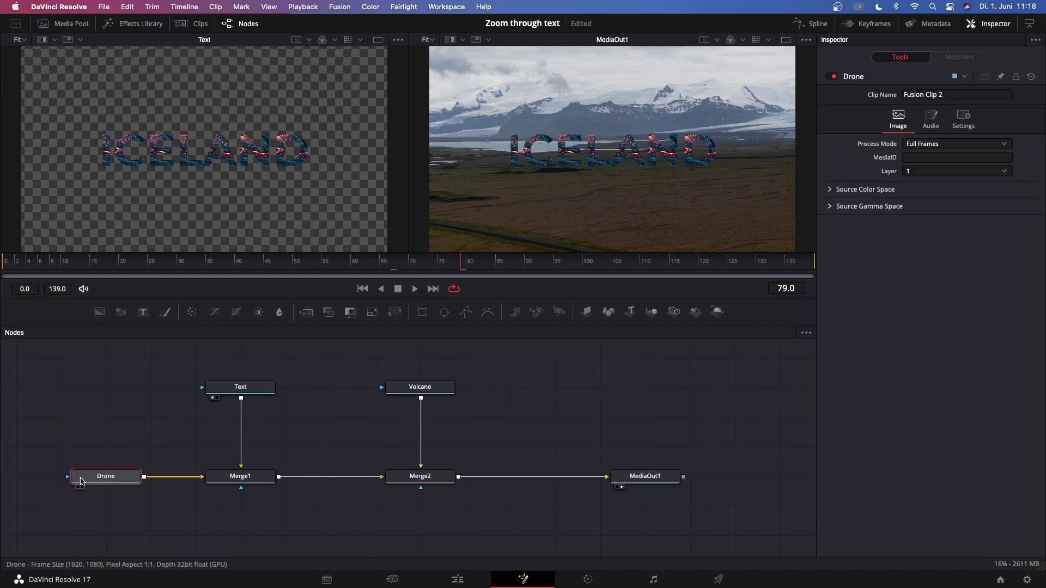
{"action": "left_click", "coordinate": [245, 481]}
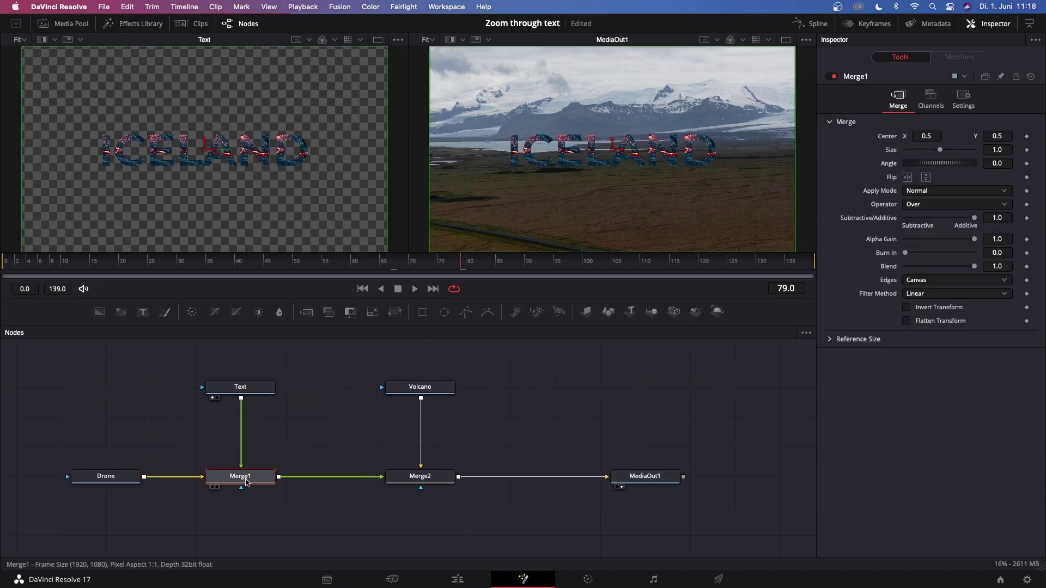
Step: View Merge1 and add an inverted Polygon mask to the Drone clip
{"action": "key", "text": "1"}
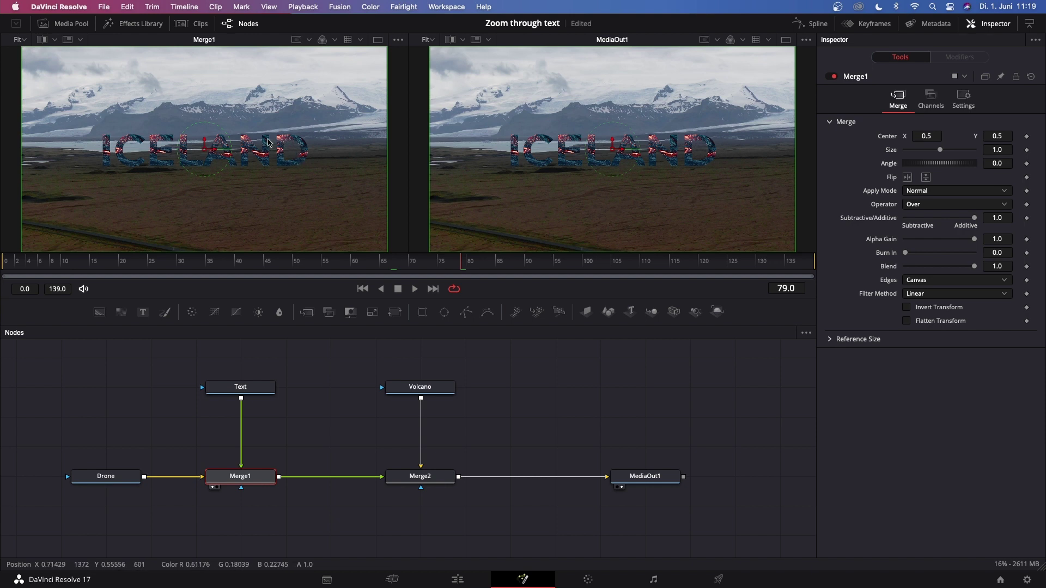
{"action": "left_click", "coordinate": [97, 475]}
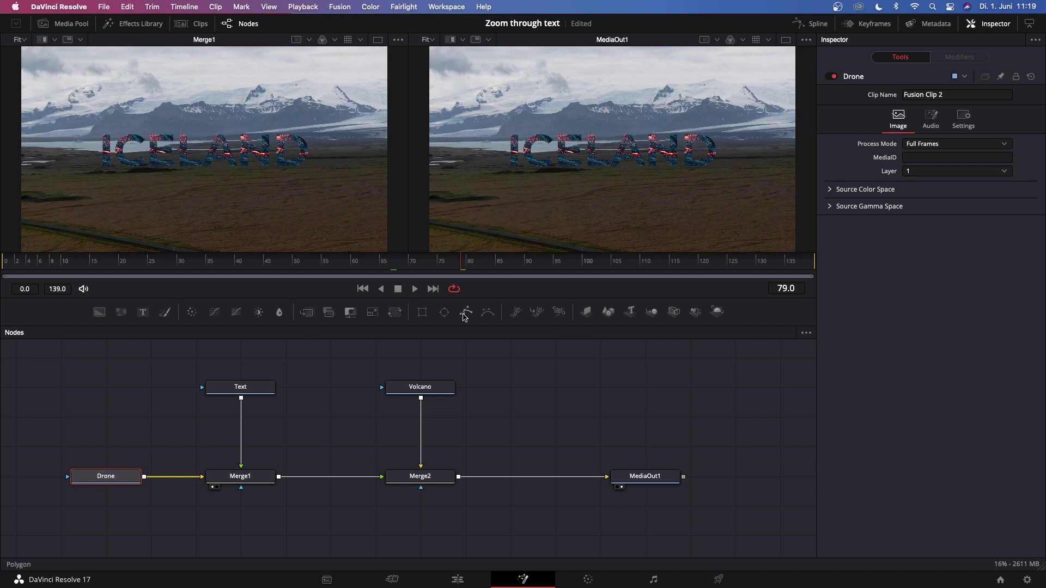
{"action": "left_click", "coordinate": [467, 313]}
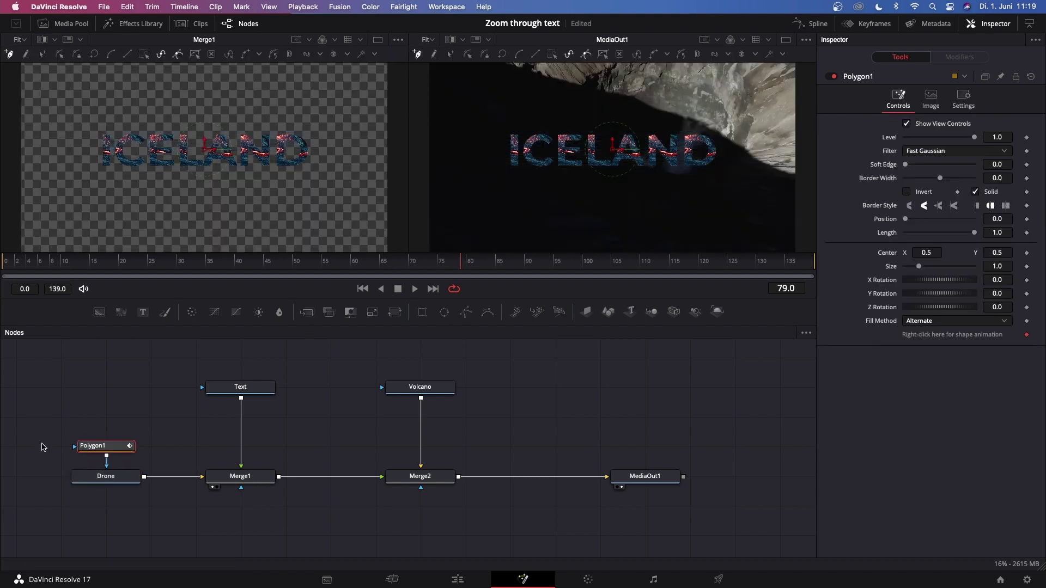
{"action": "left_click", "coordinate": [907, 192]}
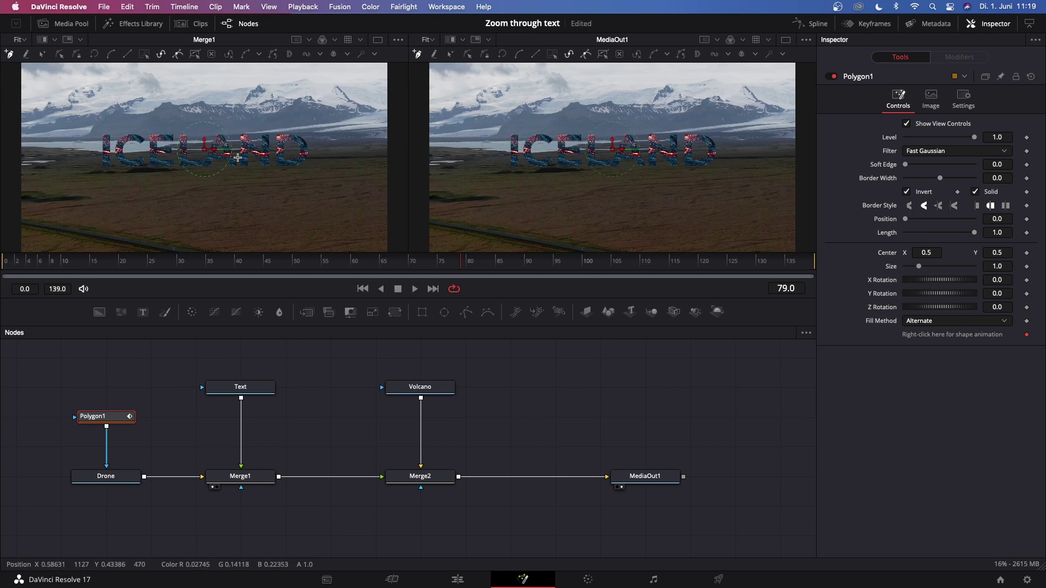
Step: Draw a closed three-point triangle inside the A's inner triangle, then return to the first frame
{"action": "scroll", "coordinate": [238, 157], "scroll_direction": "up", "scroll_amount": 5}
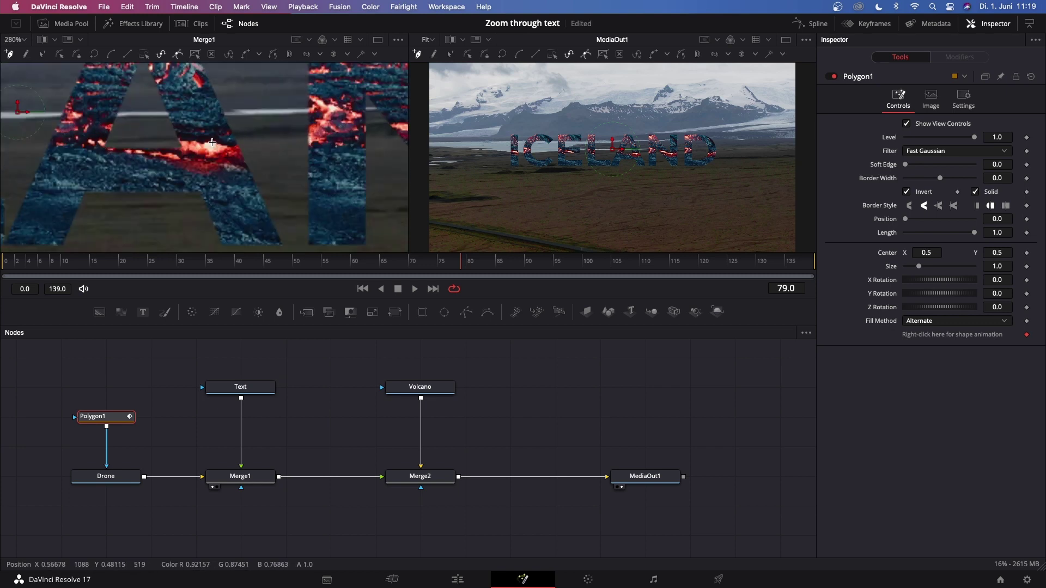
{"action": "scroll", "coordinate": [253, 211], "scroll_direction": "up", "scroll_amount": 3}
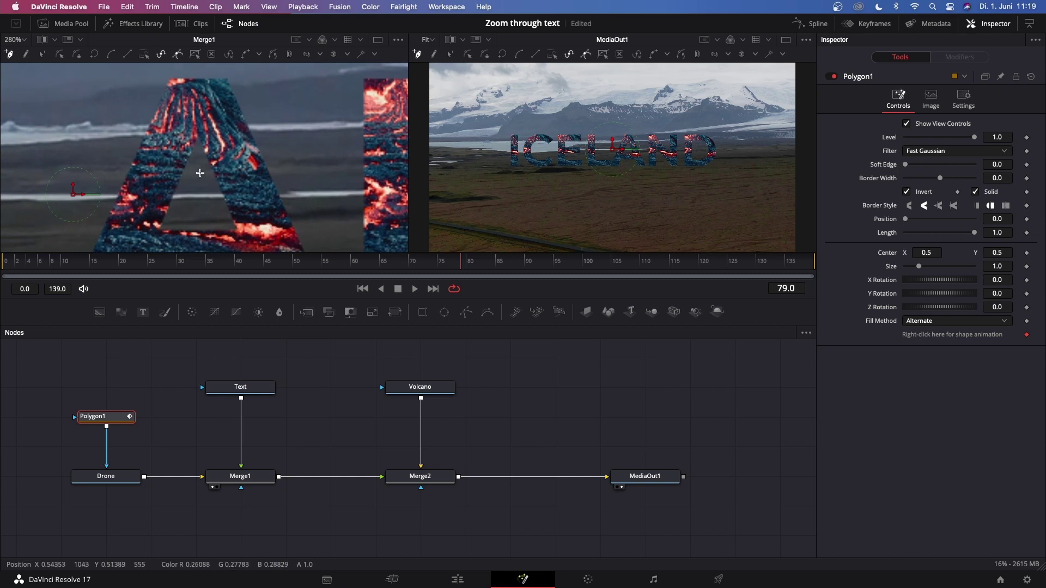
{"action": "scroll", "coordinate": [200, 173], "scroll_direction": "up", "scroll_amount": 3}
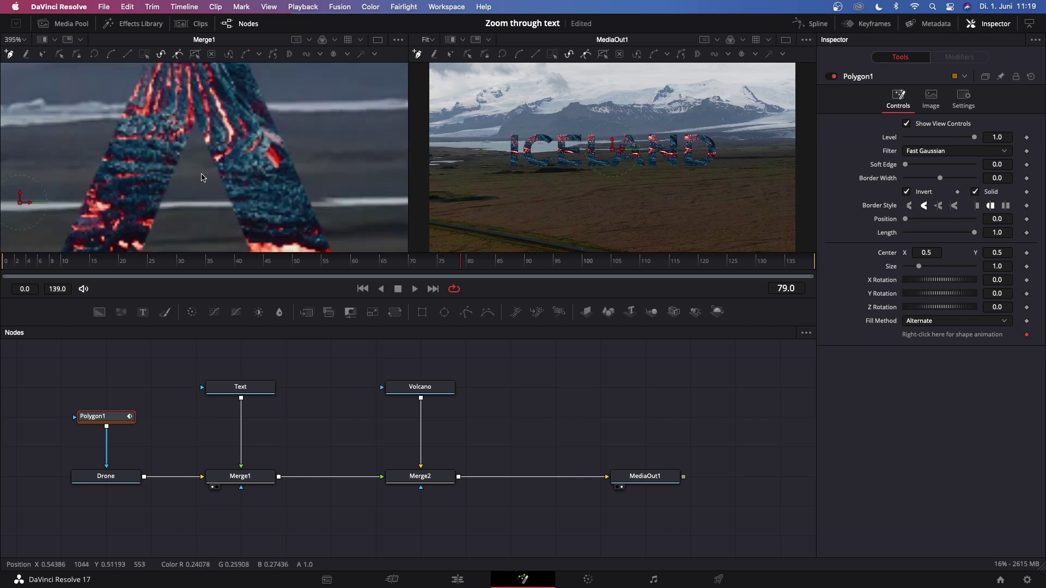
{"action": "left_click", "coordinate": [263, 210]}
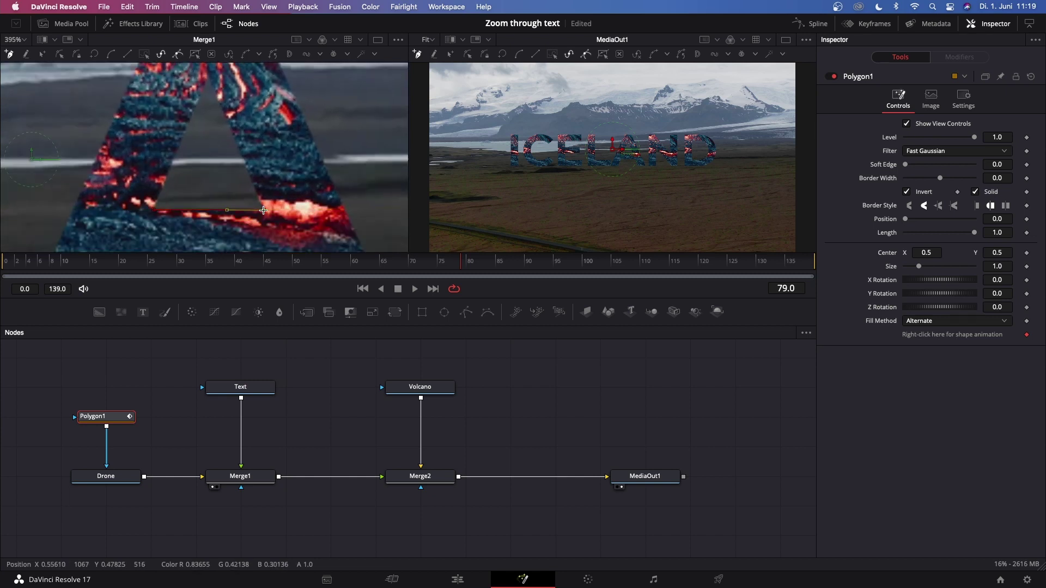
{"action": "left_click", "coordinate": [208, 76]}
{"action": "left_click", "coordinate": [154, 210]}
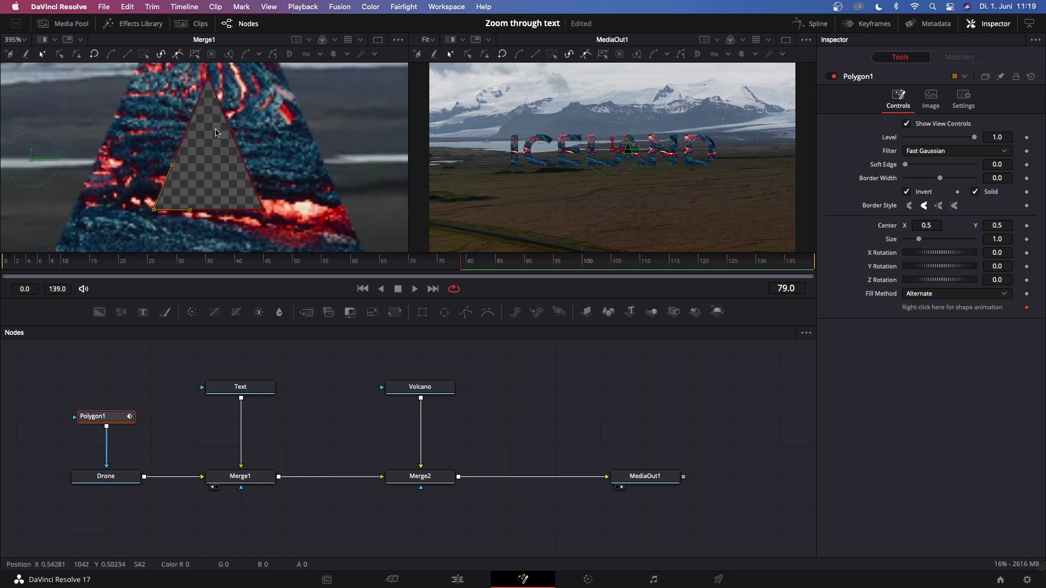
{"action": "scroll", "coordinate": [272, 127], "scroll_direction": "down", "scroll_amount": 10}
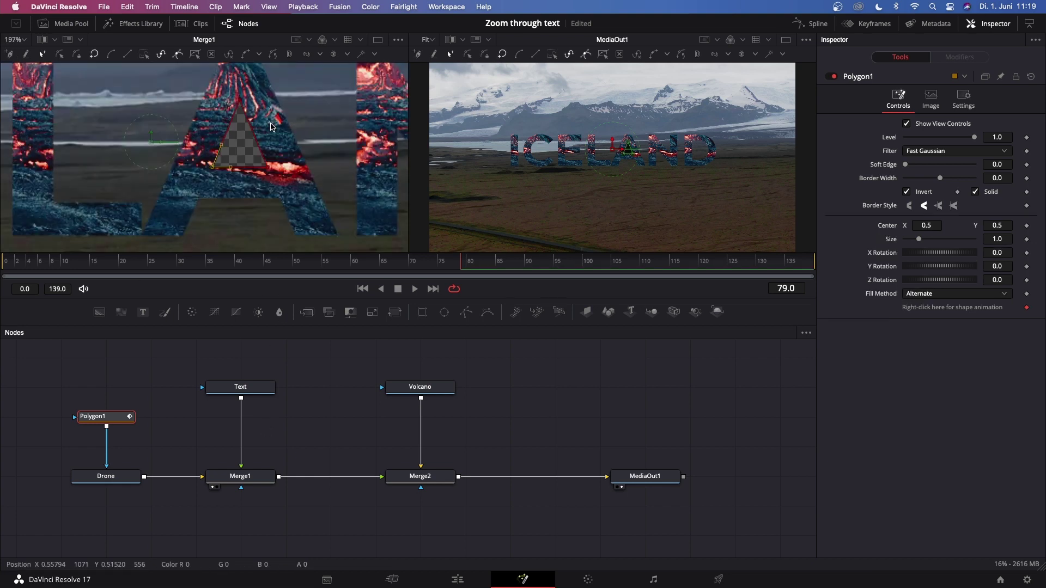
{"action": "key", "text": "Home"}
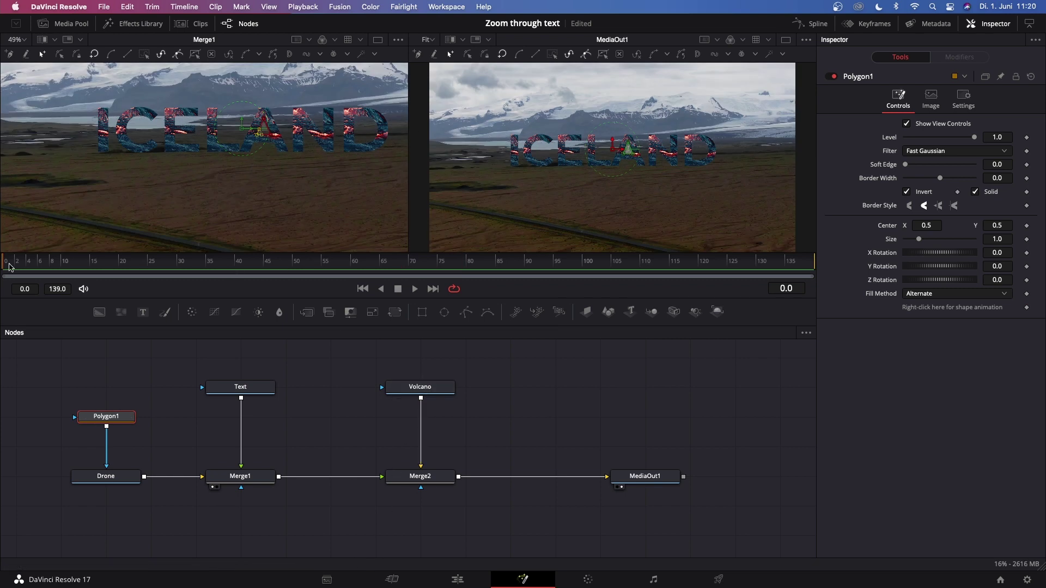
Step: Keyframe Polygon1's Size from 0.0 at the start to 1.0 at frame 50
{"action": "scroll", "coordinate": [629, 136], "scroll_direction": "down", "scroll_amount": 1}
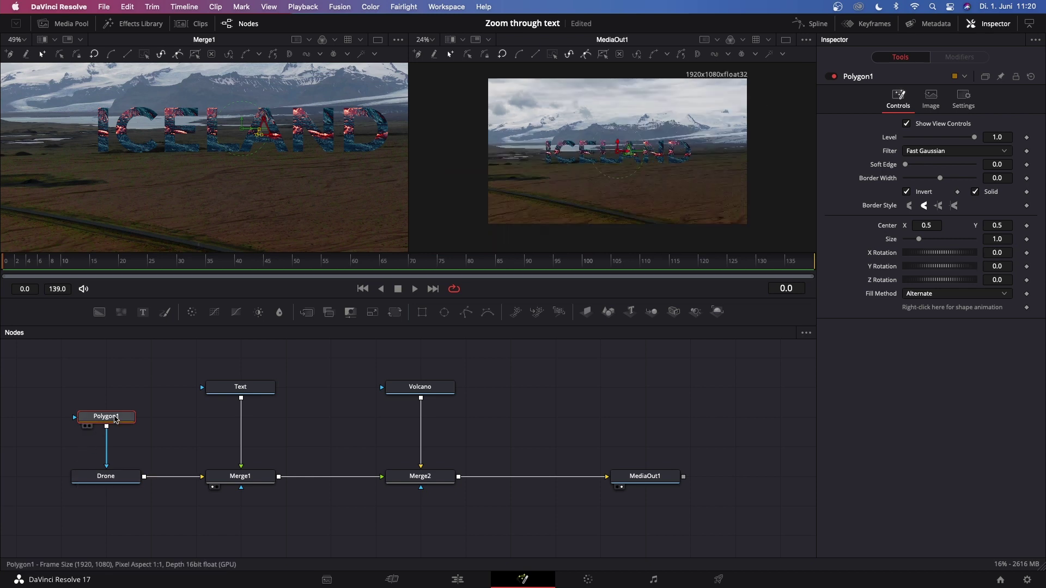
{"action": "left_click", "coordinate": [1027, 240]}
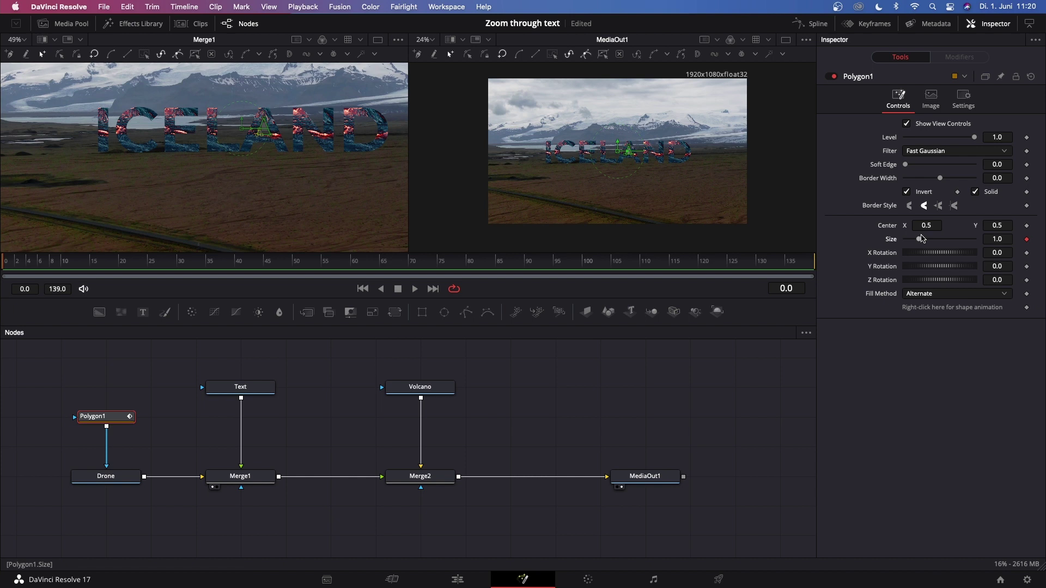
{"action": "left_click_drag", "start_coordinate": [920, 243], "coordinate": [899, 242]}
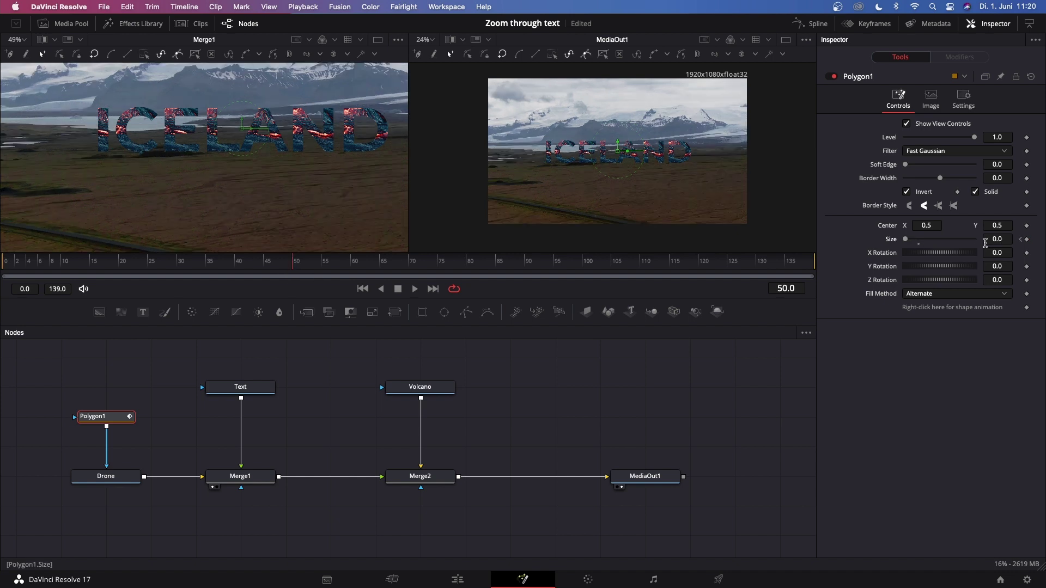
{"action": "left_click", "coordinate": [264, 263]}
{"action": "left_click", "coordinate": [920, 240]}
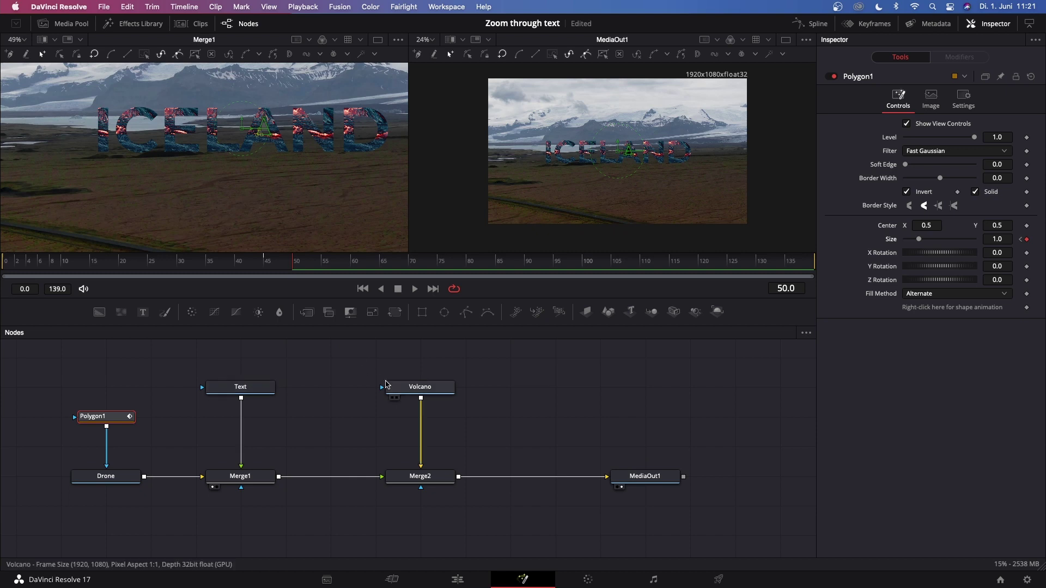
Step: Insert a Transform1 node between Merge1 and Merge2 and show it in the left viewer
{"action": "left_click_drag", "start_coordinate": [379, 358], "coordinate": [488, 482]}
{"action": "left_click", "coordinate": [494, 482]}
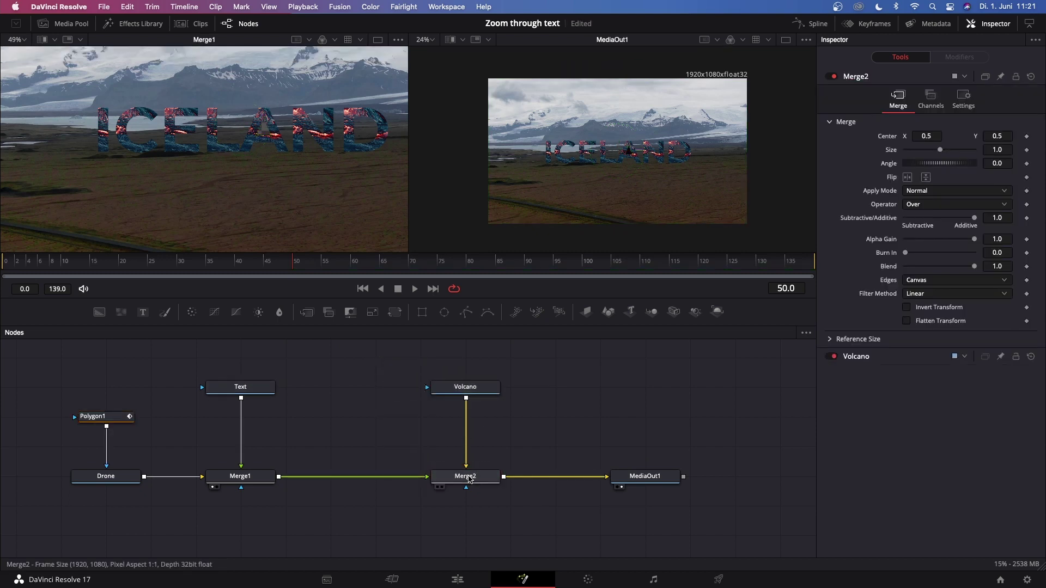
{"action": "left_click", "coordinate": [240, 478]}
{"action": "left_click", "coordinate": [396, 313]}
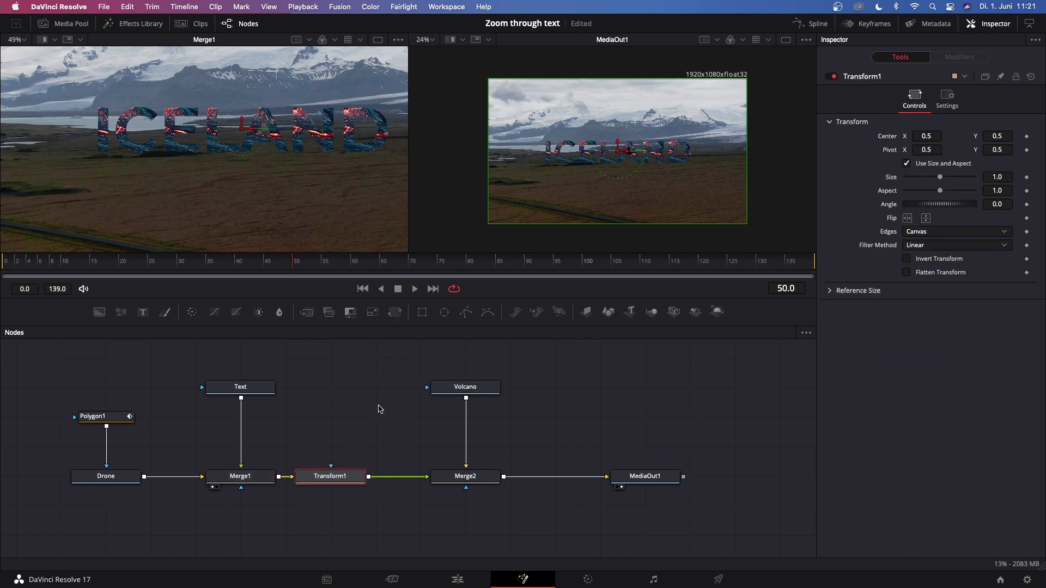
{"action": "key", "text": "1"}
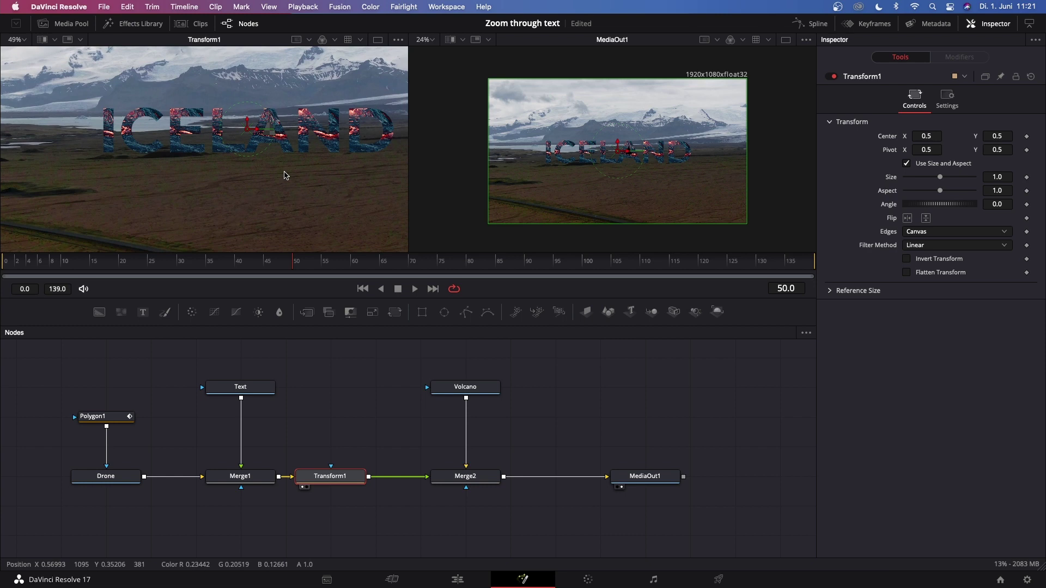
{"action": "scroll", "coordinate": [286, 178], "scroll_direction": "down", "scroll_amount": 3}
{"action": "scroll", "coordinate": [287, 175], "scroll_direction": "up", "scroll_amount": 1}
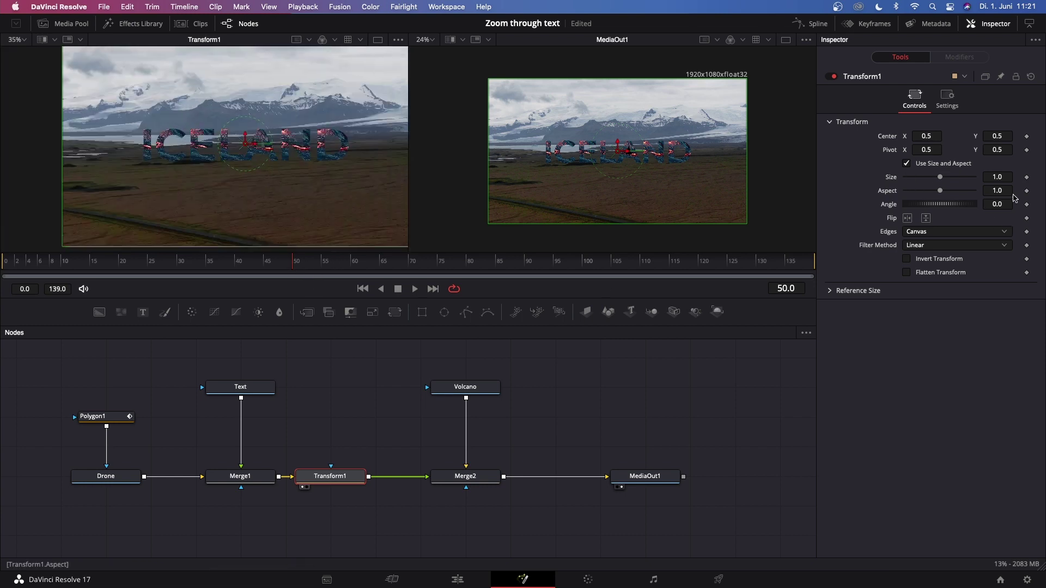
Step: Keyframe Transform1's Size and Center, then at frame 90 set Size to 9.1
{"action": "left_click", "coordinate": [1028, 177]}
{"action": "left_click", "coordinate": [1027, 137]}
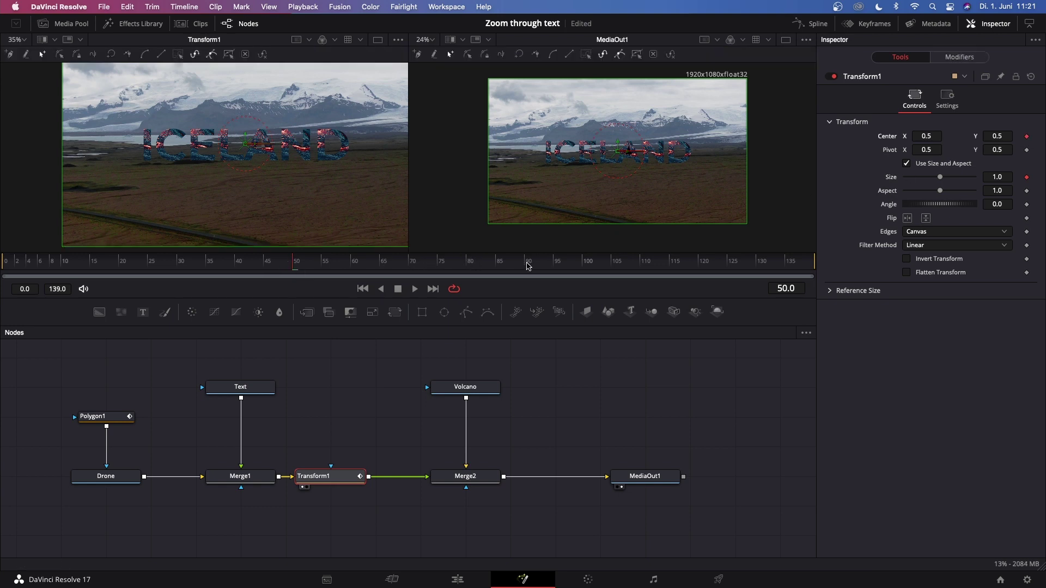
{"action": "left_click", "coordinate": [528, 265]}
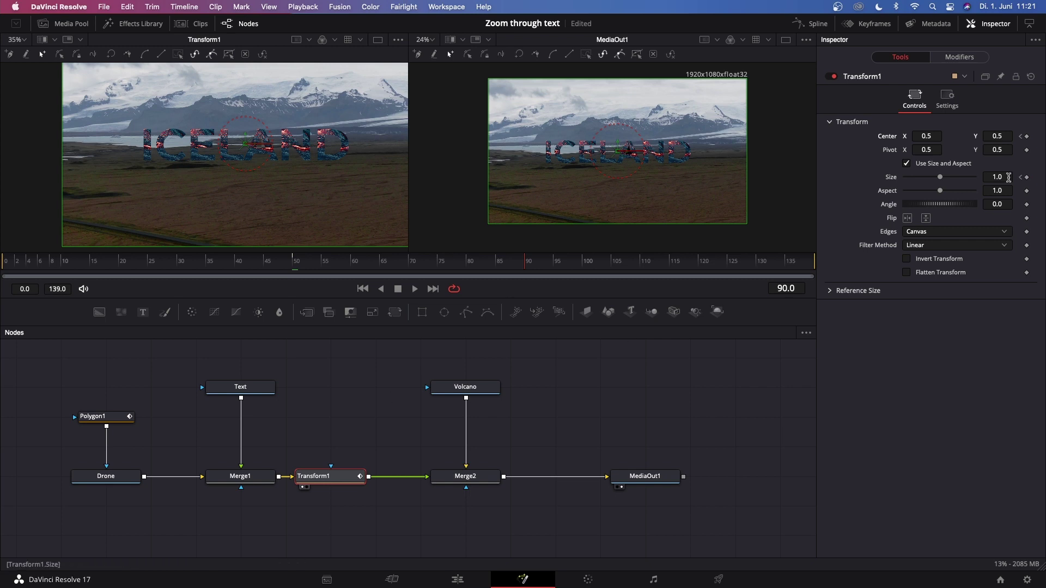
{"action": "left_click", "coordinate": [1009, 177]}
{"action": "key", "text": "Return"}
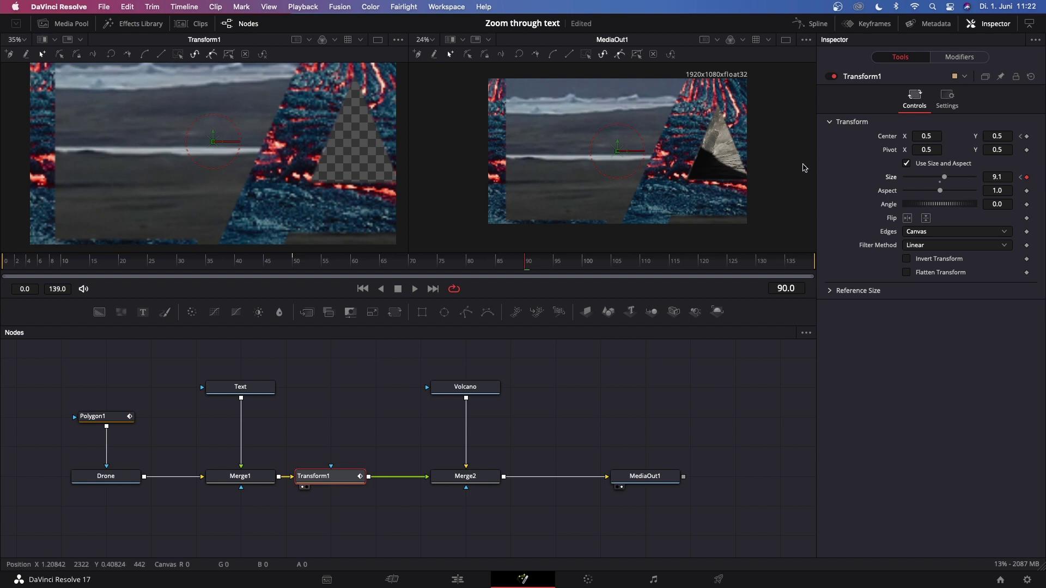
Step: Alternately enlarge Size and slide Center X left until the view passes through the A
{"action": "left_click_drag", "start_coordinate": [937, 136], "coordinate": [715, 136]}
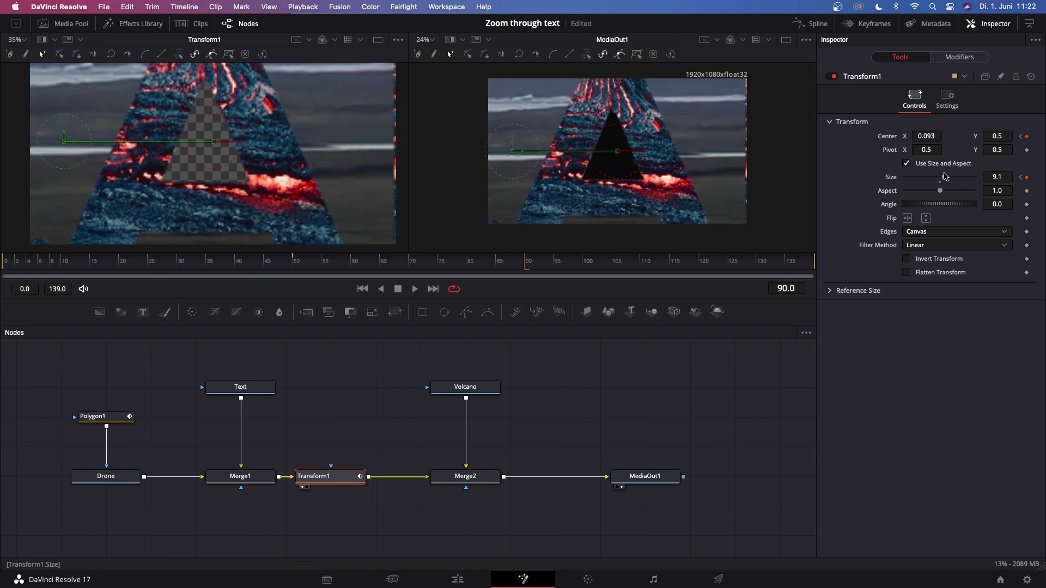
{"action": "left_click_drag", "start_coordinate": [947, 179], "coordinate": [949, 180]}
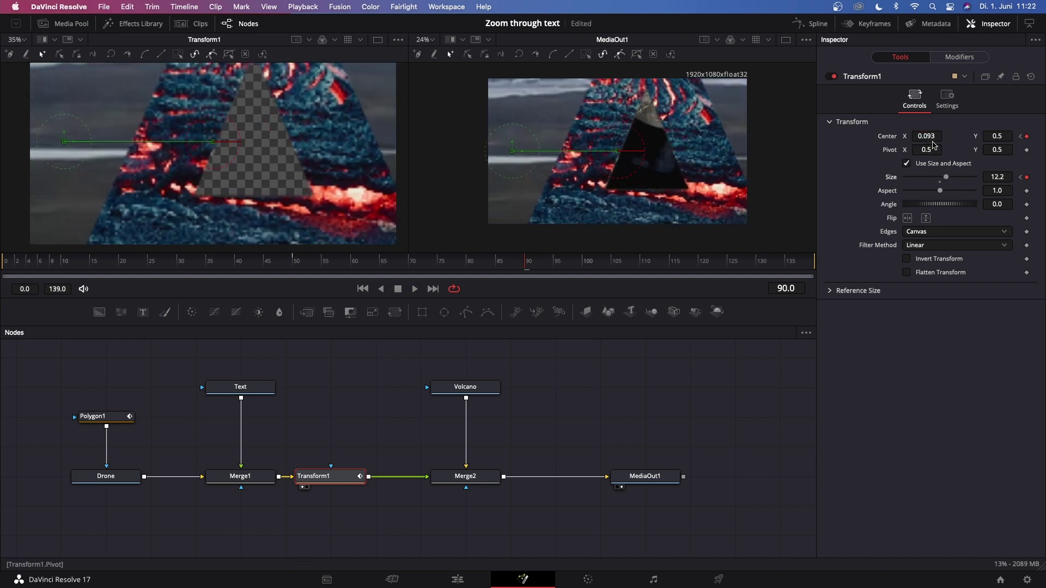
{"action": "left_click_drag", "start_coordinate": [929, 136], "coordinate": [801, 136]}
{"action": "left_click_drag", "start_coordinate": [947, 178], "coordinate": [958, 182]}
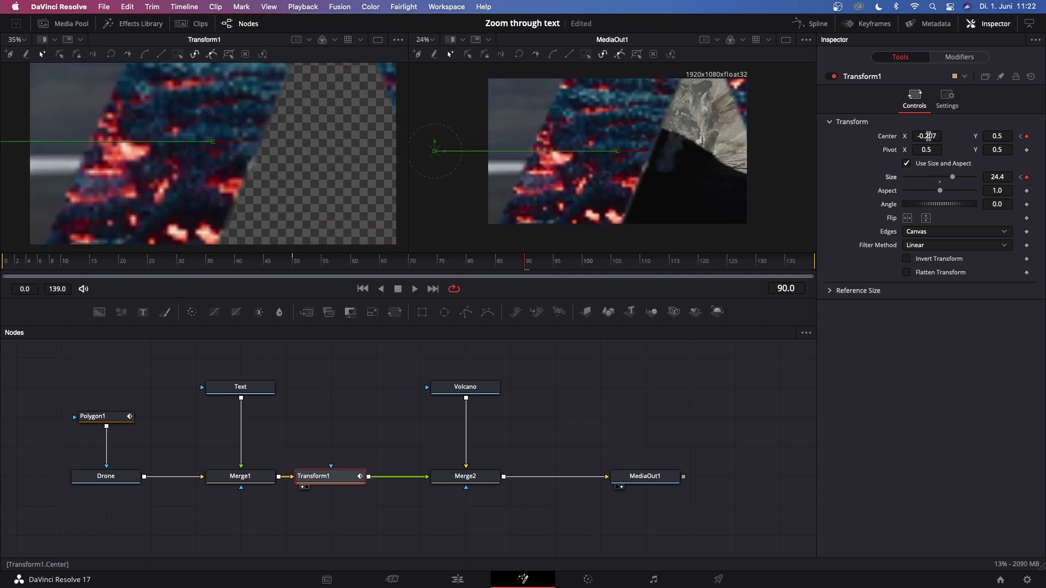
{"action": "left_click_drag", "start_coordinate": [929, 136], "coordinate": [773, 136]}
{"action": "left_click_drag", "start_coordinate": [952, 177], "coordinate": [955, 178]}
{"action": "left_click_drag", "start_coordinate": [937, 137], "coordinate": [774, 137]}
{"action": "left_click_drag", "start_coordinate": [963, 177], "coordinate": [978, 180]}
{"action": "left_click_drag", "start_coordinate": [927, 136], "coordinate": [727, 137]}
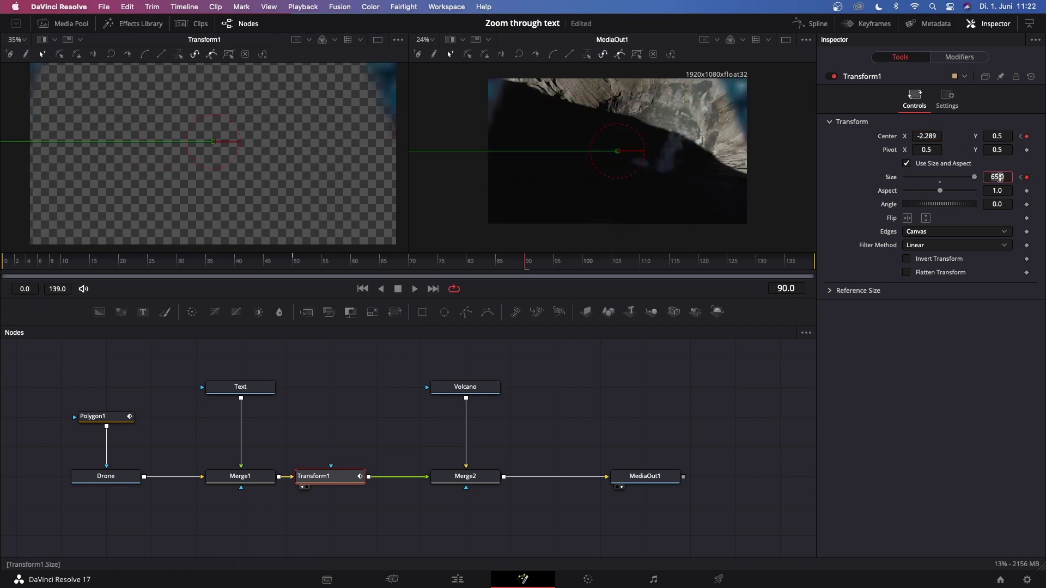
Step: Set Transform1's Size to 70, then 80, and fine-tune Center X to -2.94
{"action": "left_click", "coordinate": [1000, 178]}
{"action": "type", "text": "70"}
{"action": "key", "text": "Return"}
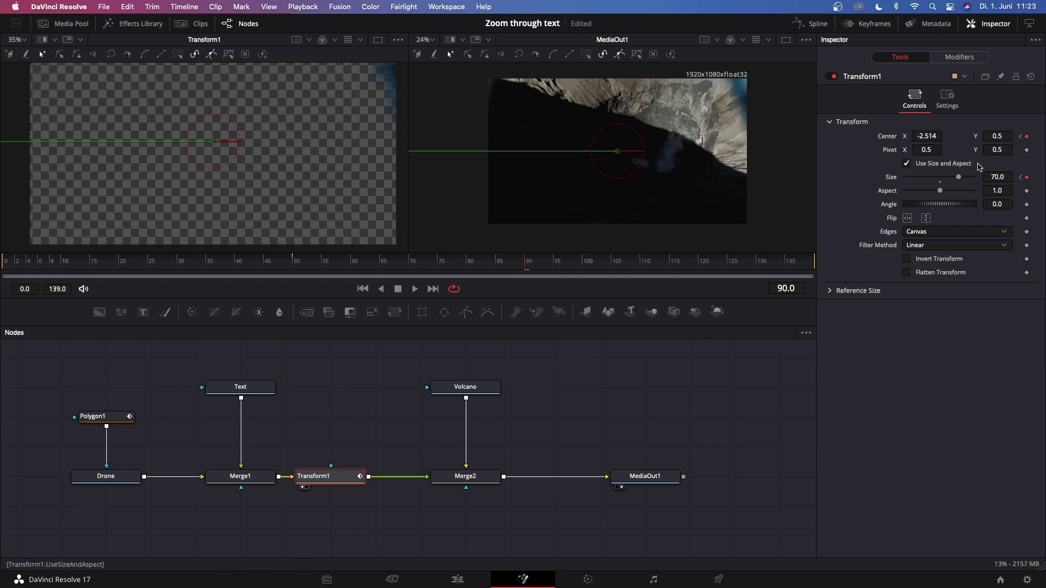
{"action": "key", "text": "Return"}
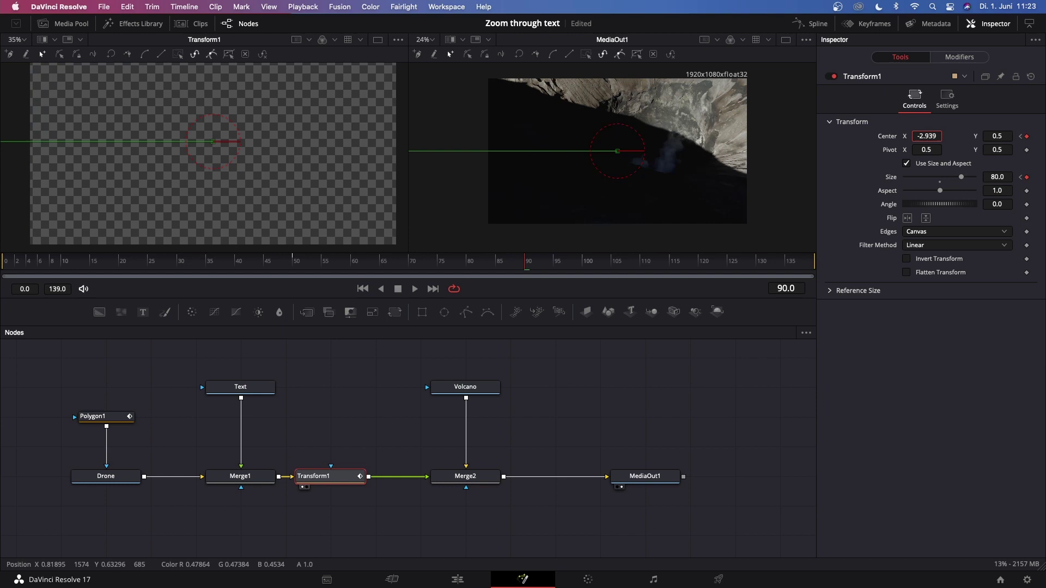
{"action": "left_click_drag", "start_coordinate": [700, 132], "coordinate": [746, 138]}
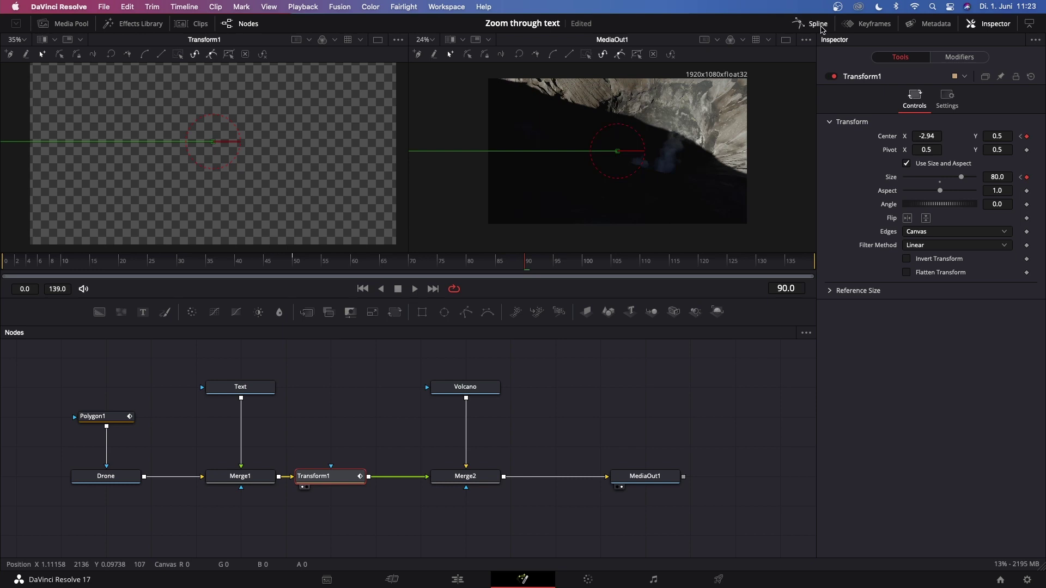
Step: In the Spline editor, smooth Transform1's Size keyframes into an eased curve
{"action": "left_click", "coordinate": [822, 28]}
{"action": "left_click", "coordinate": [426, 388]}
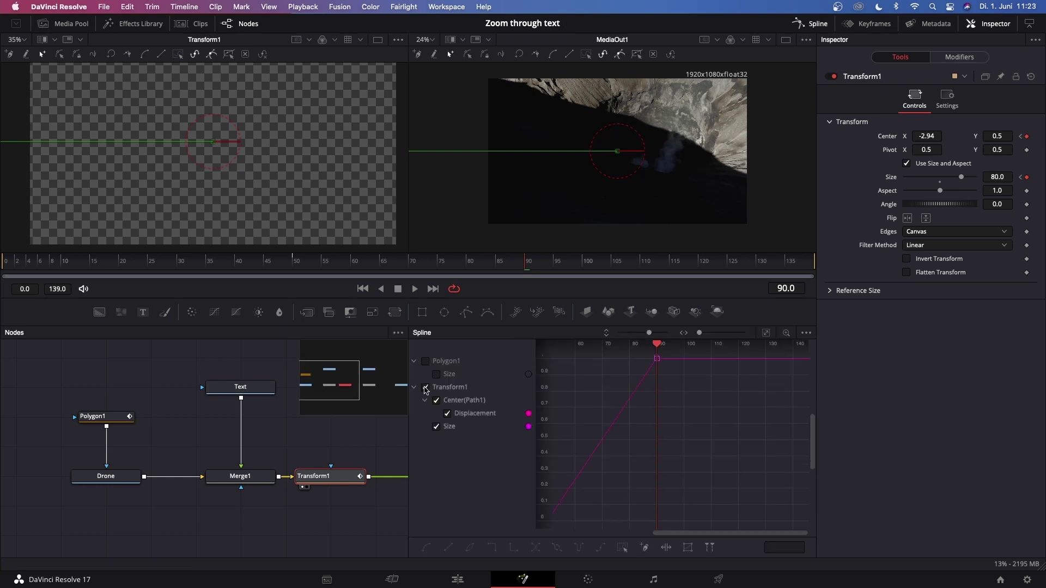
{"action": "left_click", "coordinate": [446, 414]}
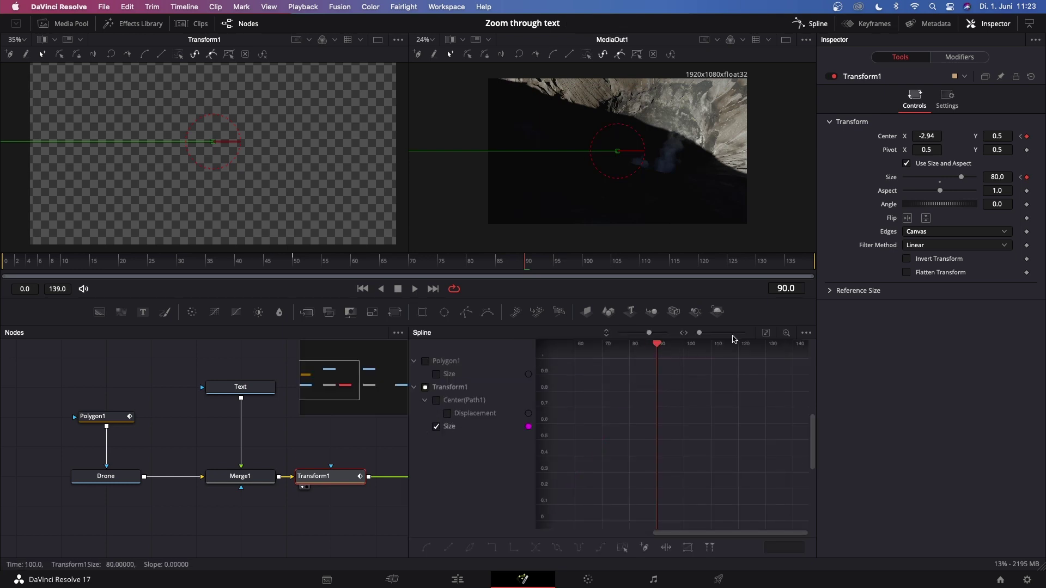
{"action": "left_click", "coordinate": [768, 335]}
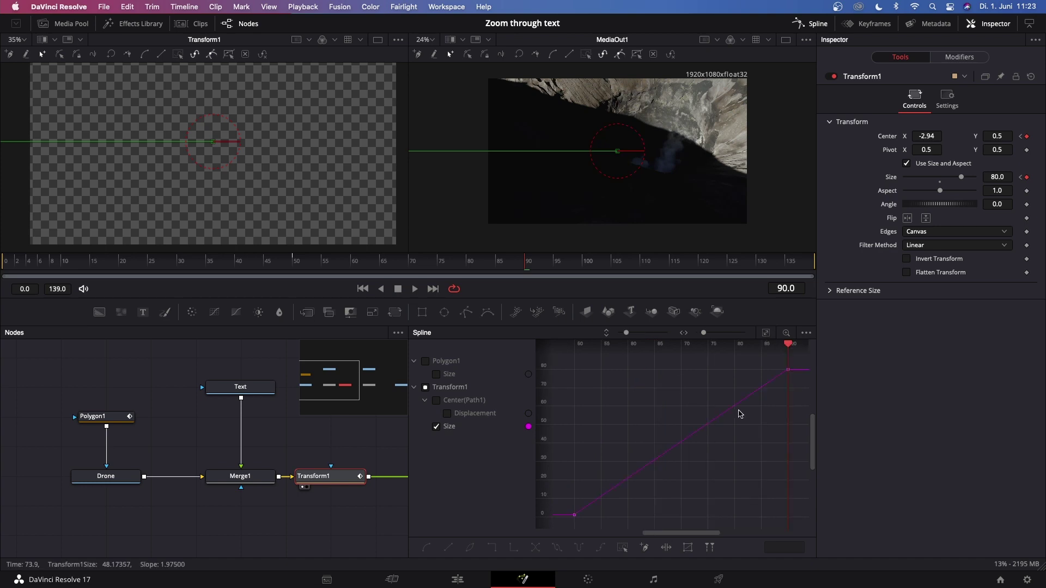
{"action": "left_click_drag", "start_coordinate": [799, 362], "coordinate": [570, 517]}
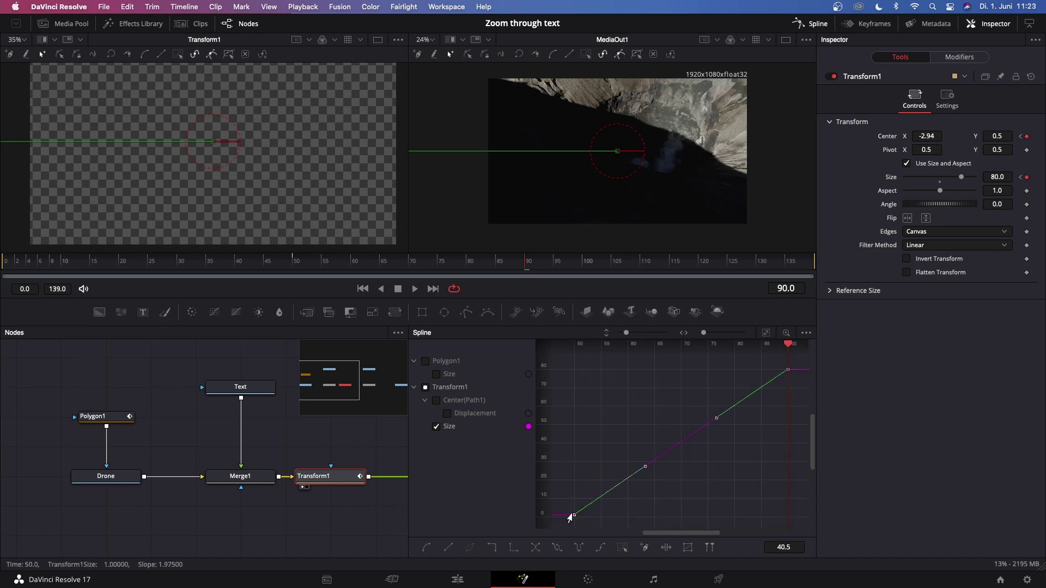
{"action": "key", "text": "s"}
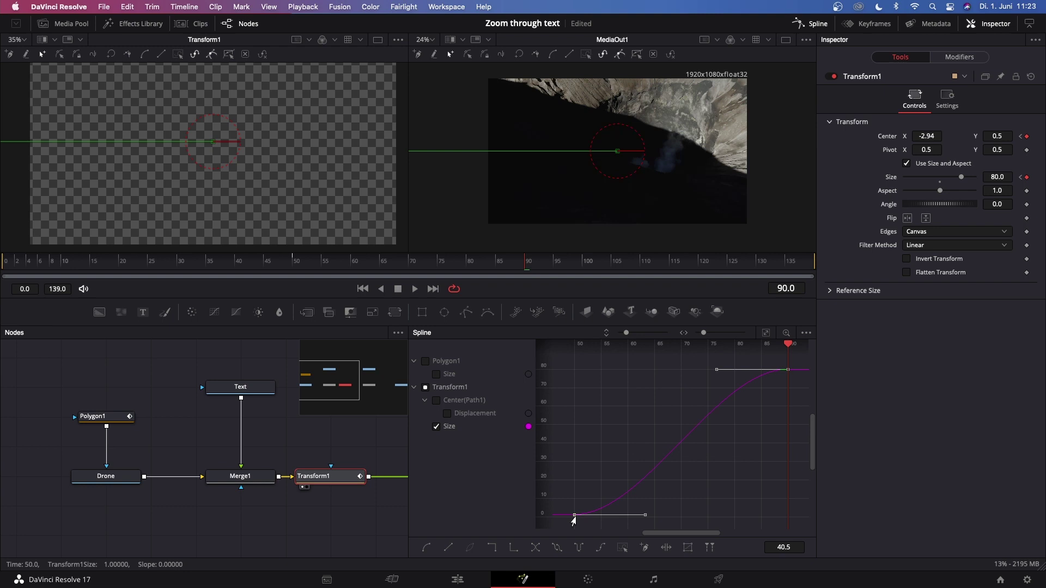
Step: Smooth the Displacement keyframes the same way and close the Spline panel
{"action": "left_click", "coordinate": [447, 414]}
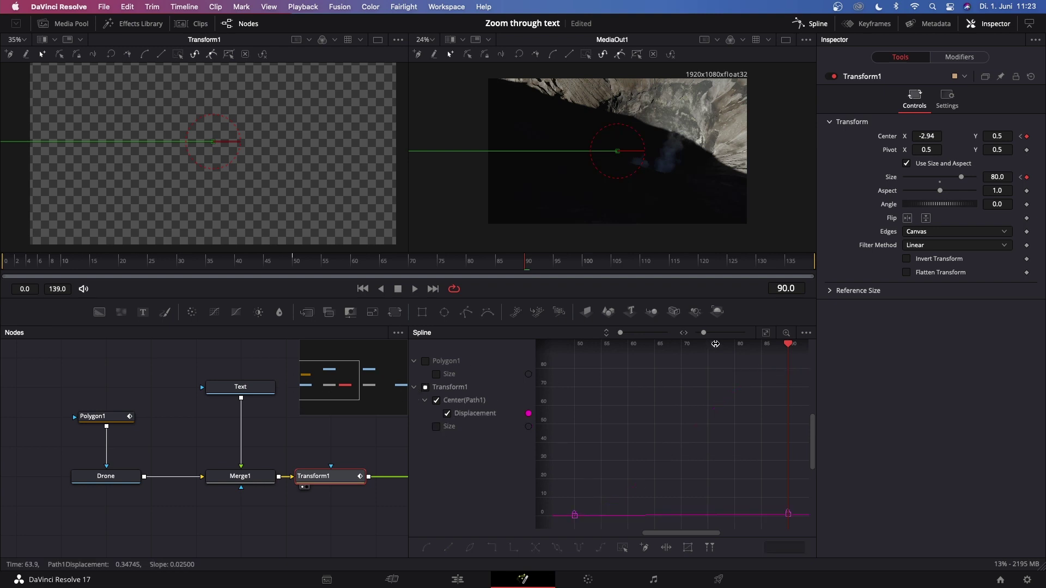
{"action": "key", "text": "ctrl+f"}
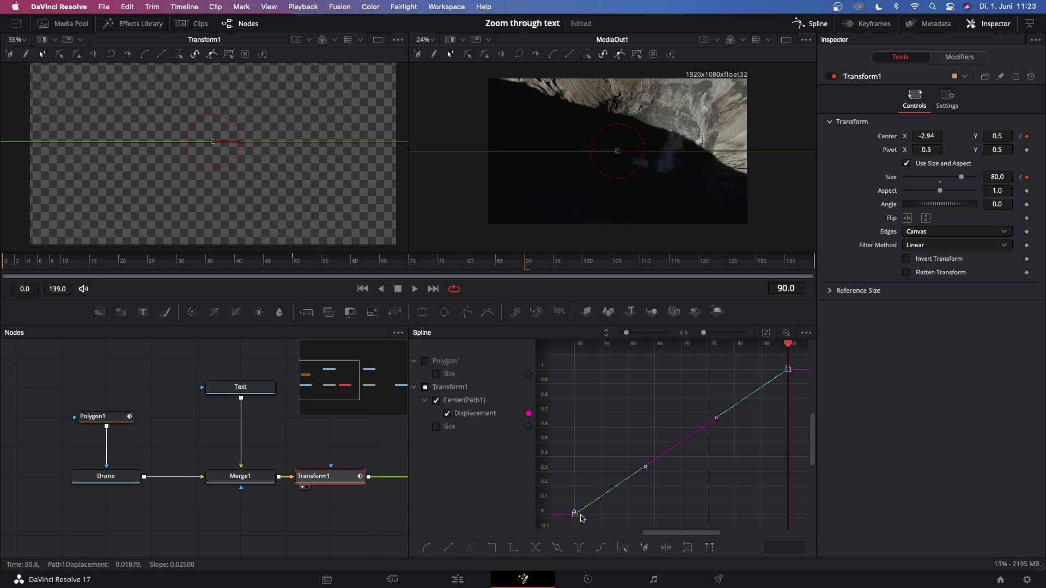
{"action": "key", "text": "s"}
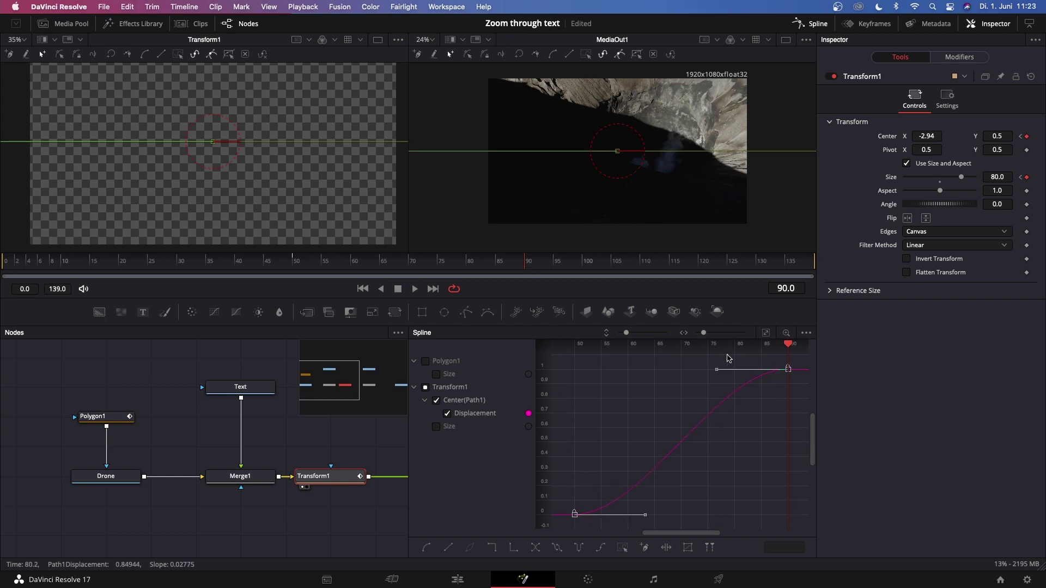
{"action": "left_click", "coordinate": [817, 24]}
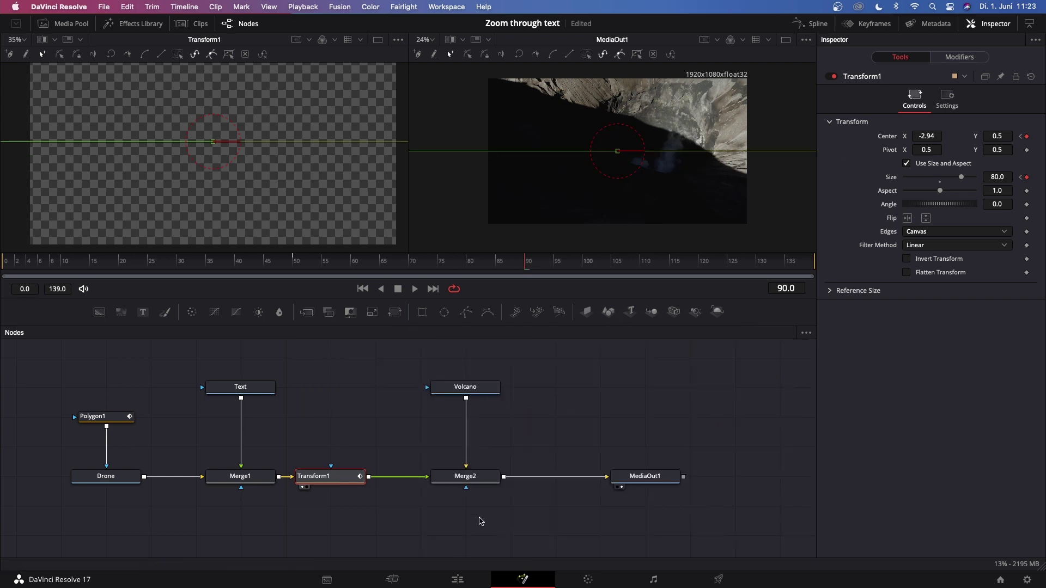
{"action": "left_click", "coordinate": [458, 580]}
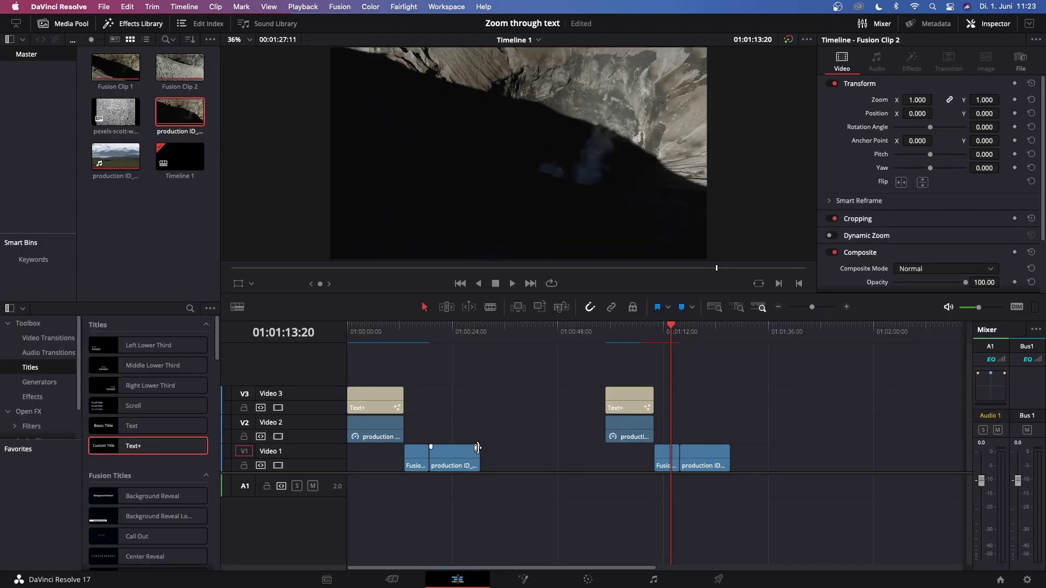
{"action": "scroll", "coordinate": [590, 373], "scroll_direction": "right", "scroll_amount": 3}
{"action": "left_click_drag", "start_coordinate": [516, 343], "coordinate": [478, 347]}
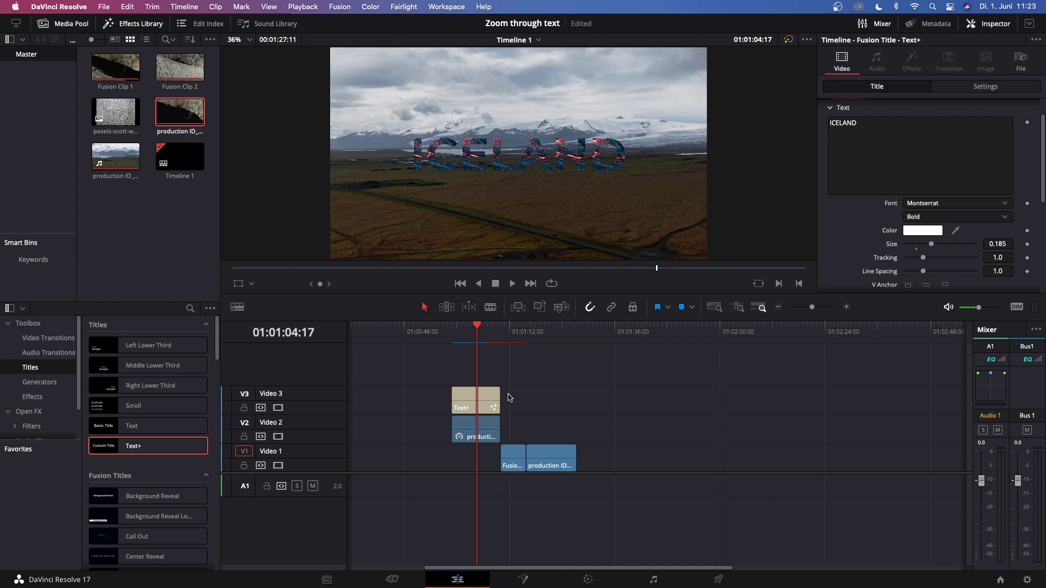
{"action": "left_click", "coordinate": [451, 328]}
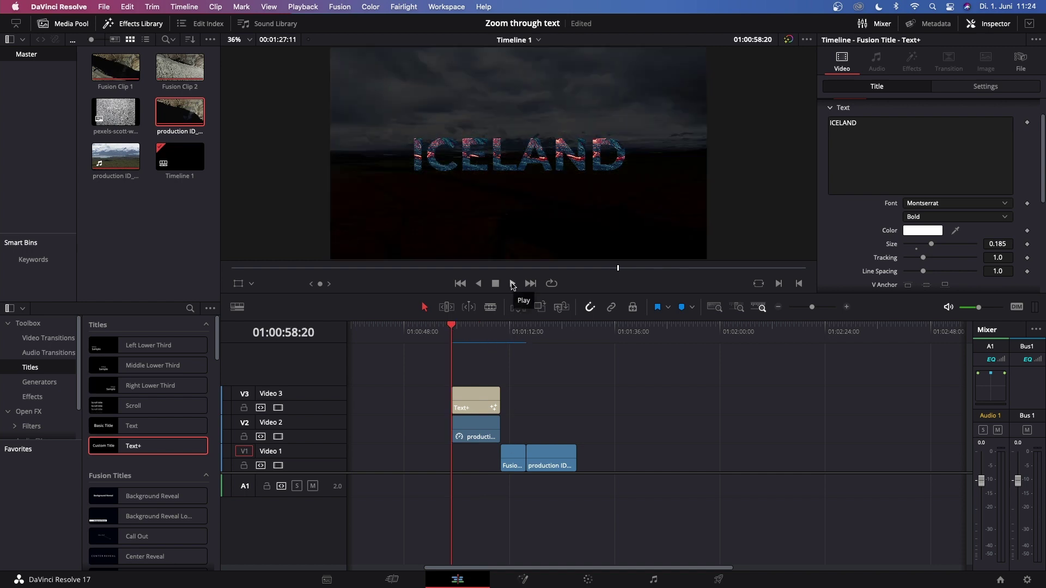
{"action": "left_click", "coordinate": [513, 284]}
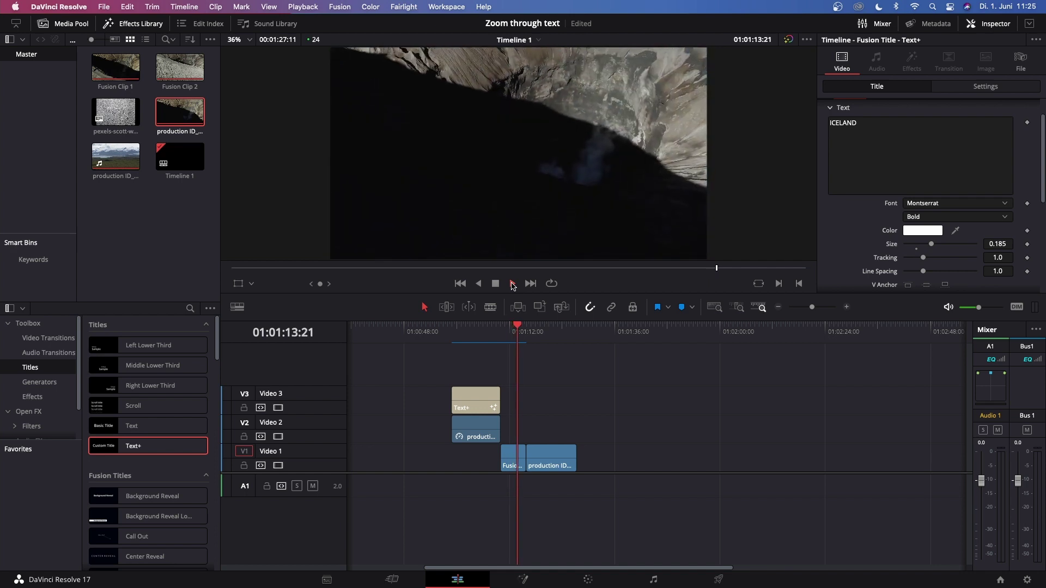
{"action": "left_click", "coordinate": [494, 283]}
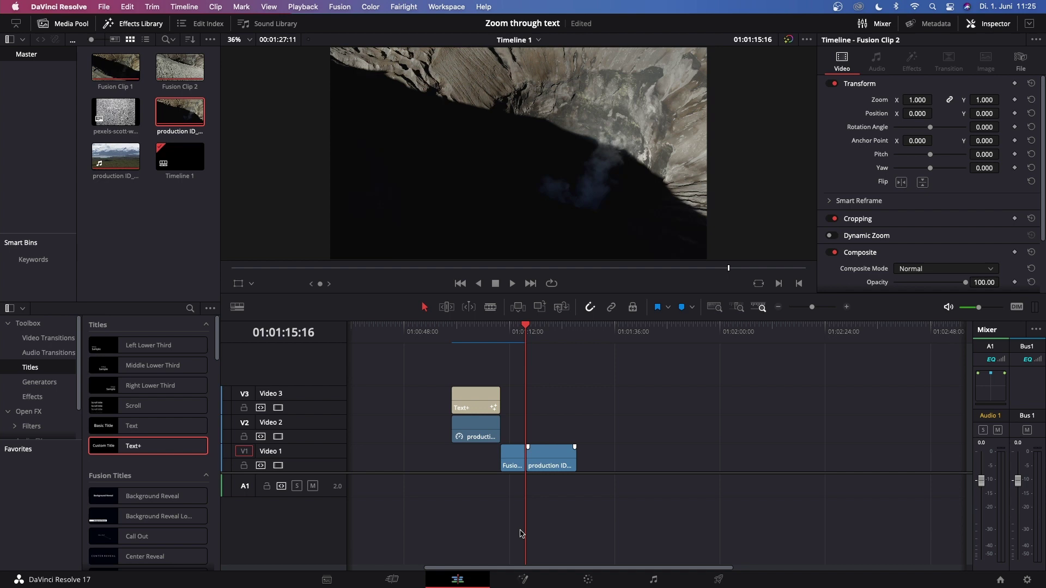
{"action": "left_click_drag", "start_coordinate": [526, 331], "coordinate": [514, 512]}
Step: Enable Motion Blur in Transform1's Settings, with Quality 4 and Shutter Angle 180
{"action": "left_click", "coordinate": [524, 581]}
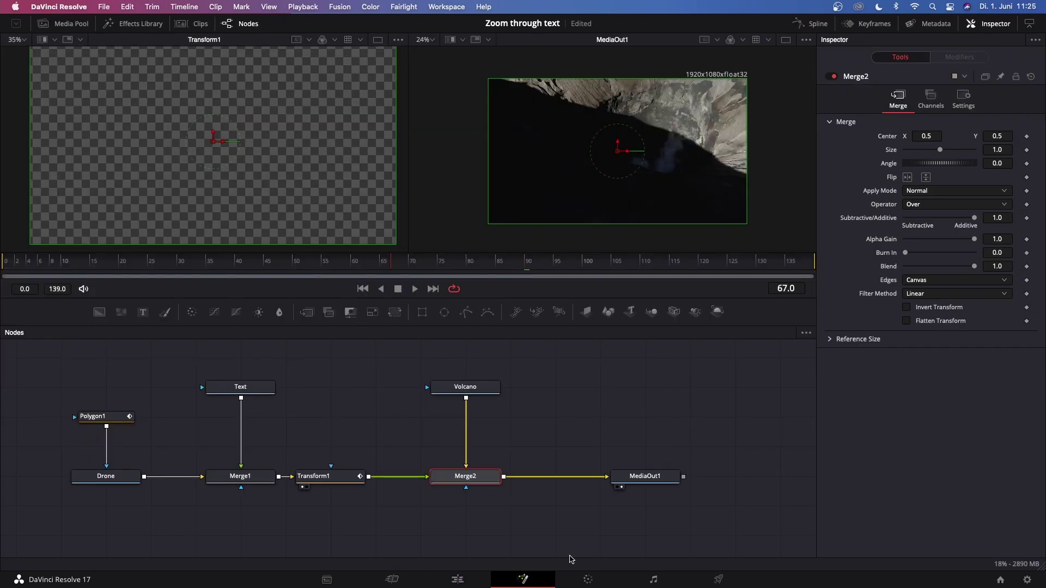
{"action": "left_click", "coordinate": [338, 477]}
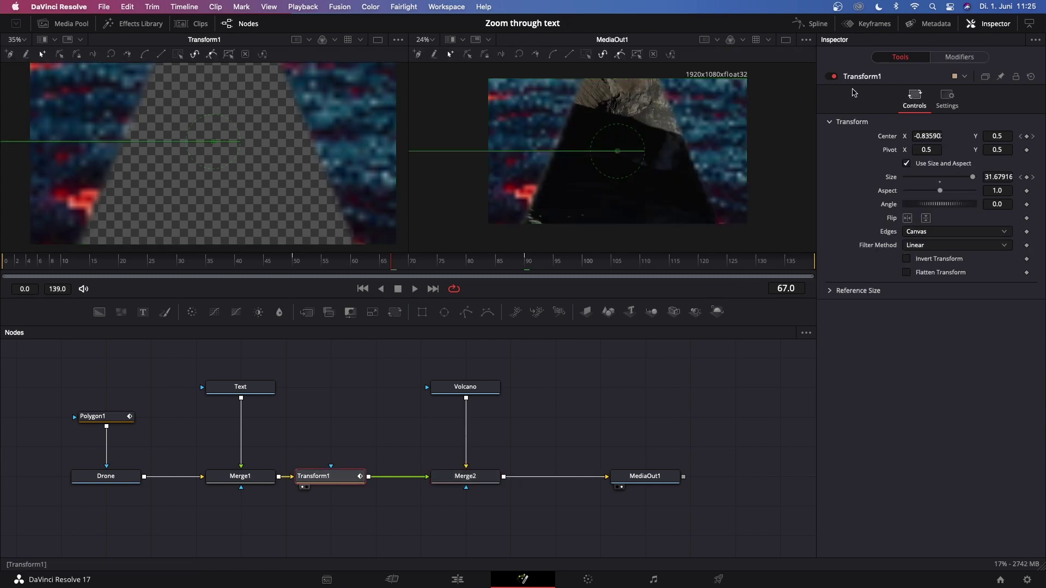
{"action": "left_click", "coordinate": [949, 100]}
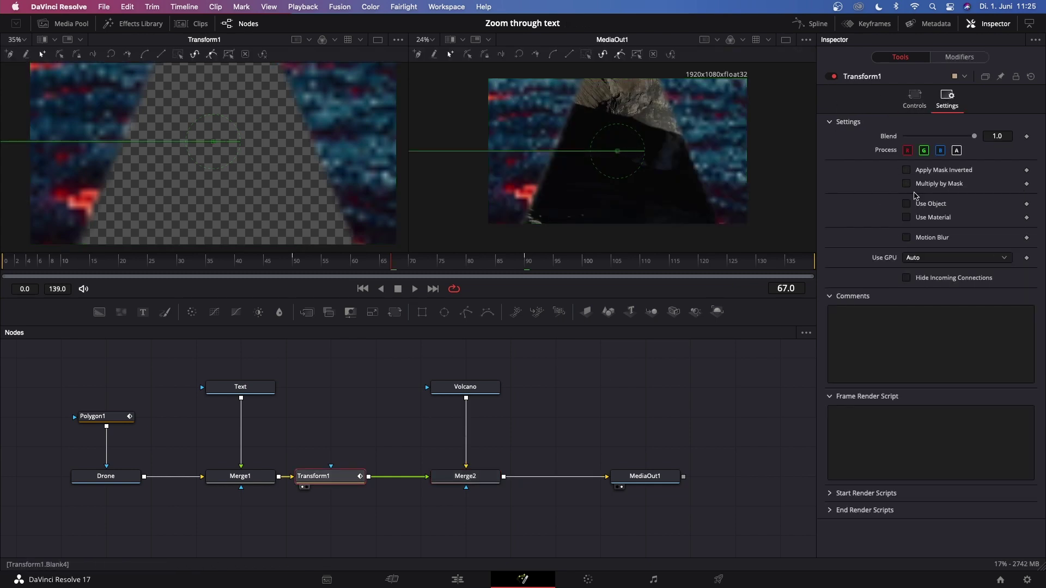
{"action": "left_click", "coordinate": [910, 238]}
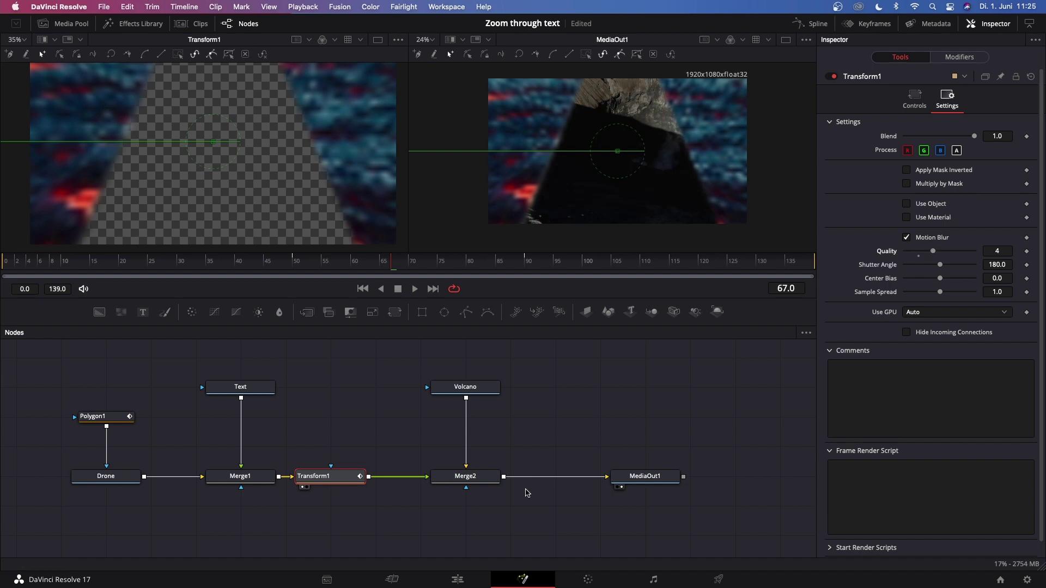
{"action": "left_click", "coordinate": [458, 580]}
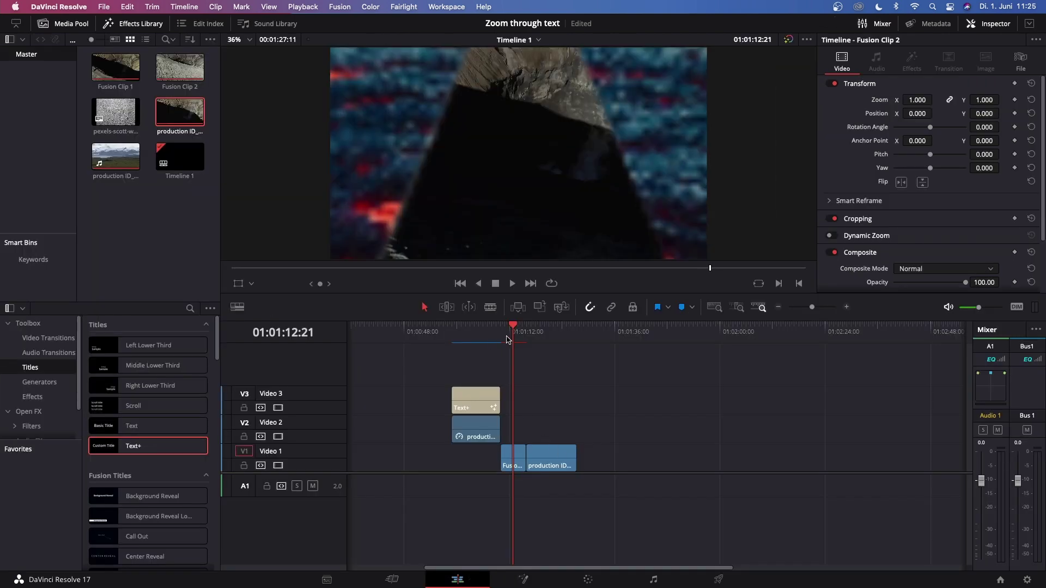
{"action": "left_click_drag", "start_coordinate": [506, 340], "coordinate": [482, 337]}
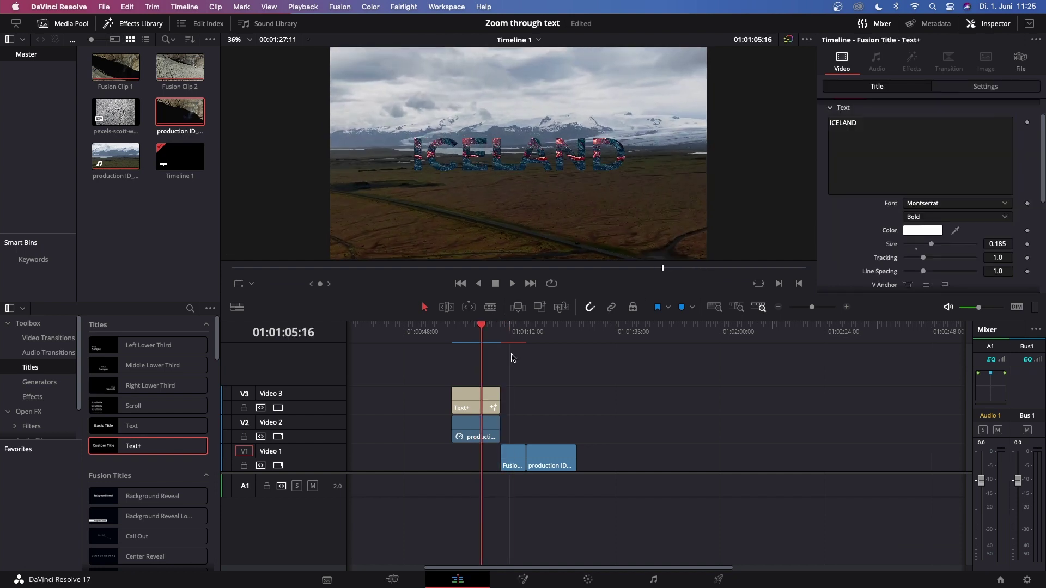
{"action": "left_click", "coordinate": [513, 460]}
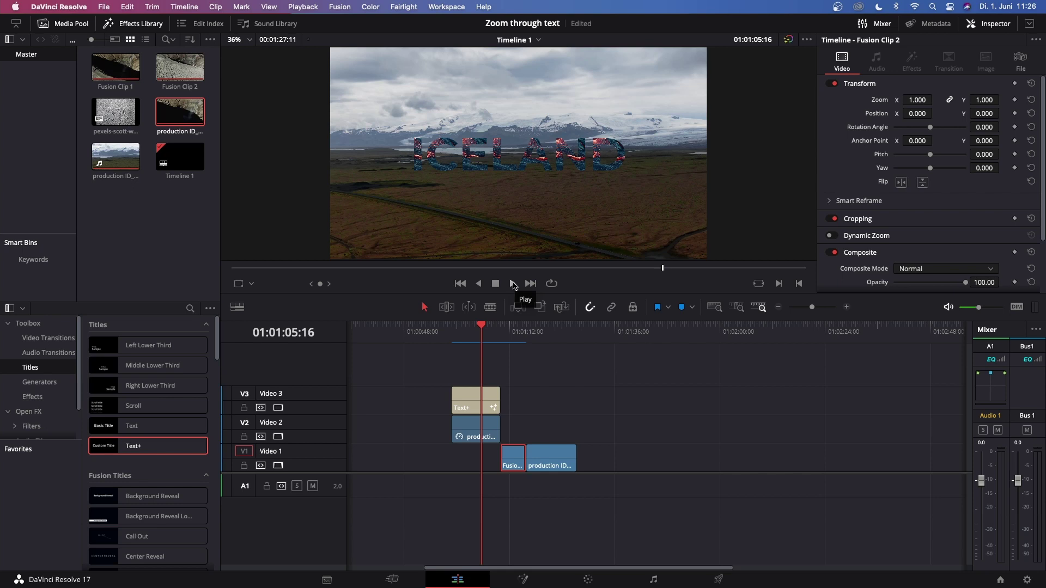
{"action": "left_click", "coordinate": [513, 284]}
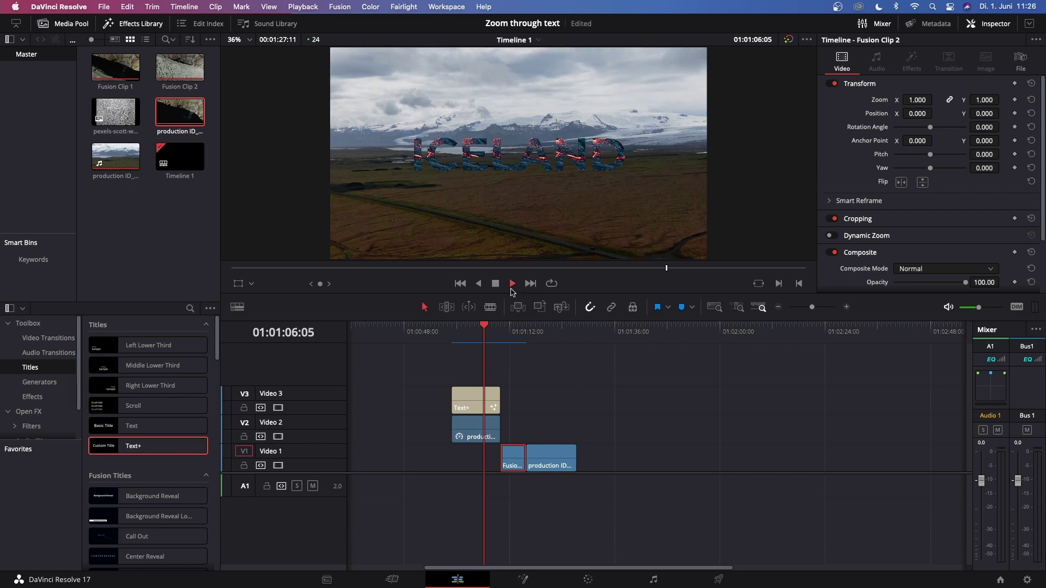